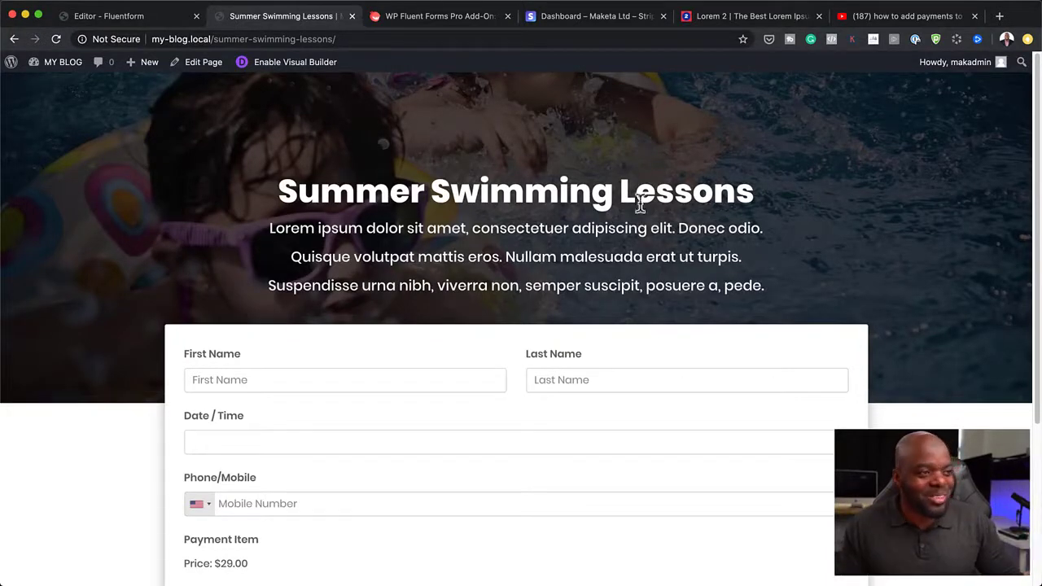
Try out the Summer Swimming Lessons form with the date 22/04/2020, the United Kingdom phone country and the consent box ticked
{"action": "scroll", "coordinate": [835, 326], "scroll_direction": "down", "scroll_amount": 4}
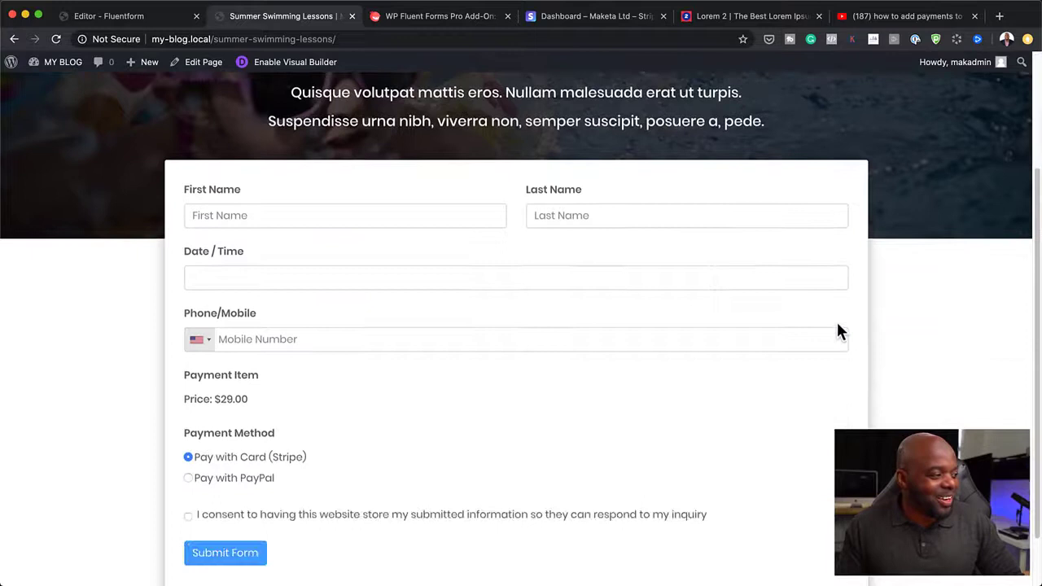
{"action": "scroll", "coordinate": [838, 329], "scroll_direction": "down", "scroll_amount": 1}
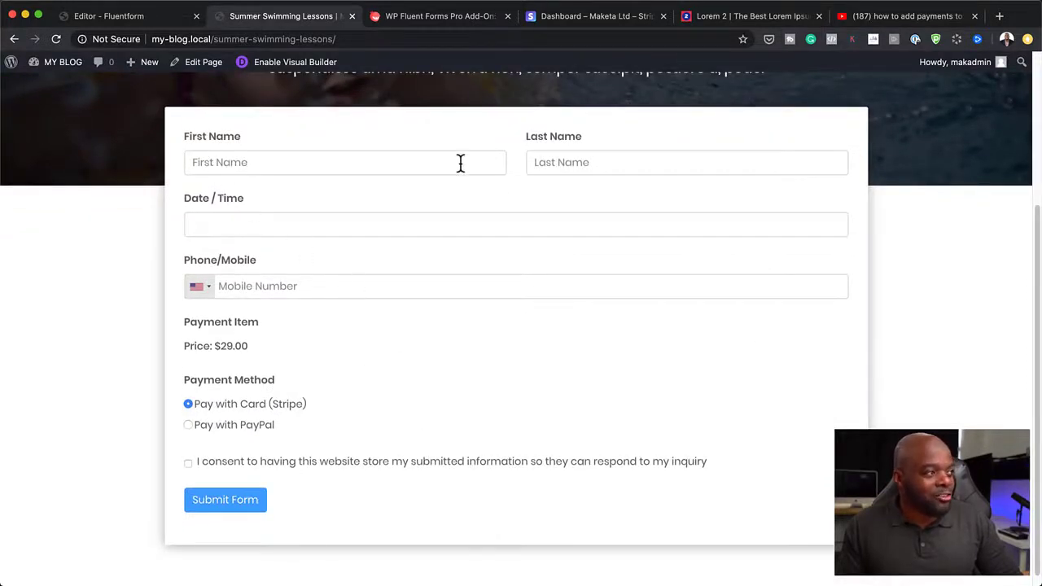
{"action": "left_click", "coordinate": [261, 230]}
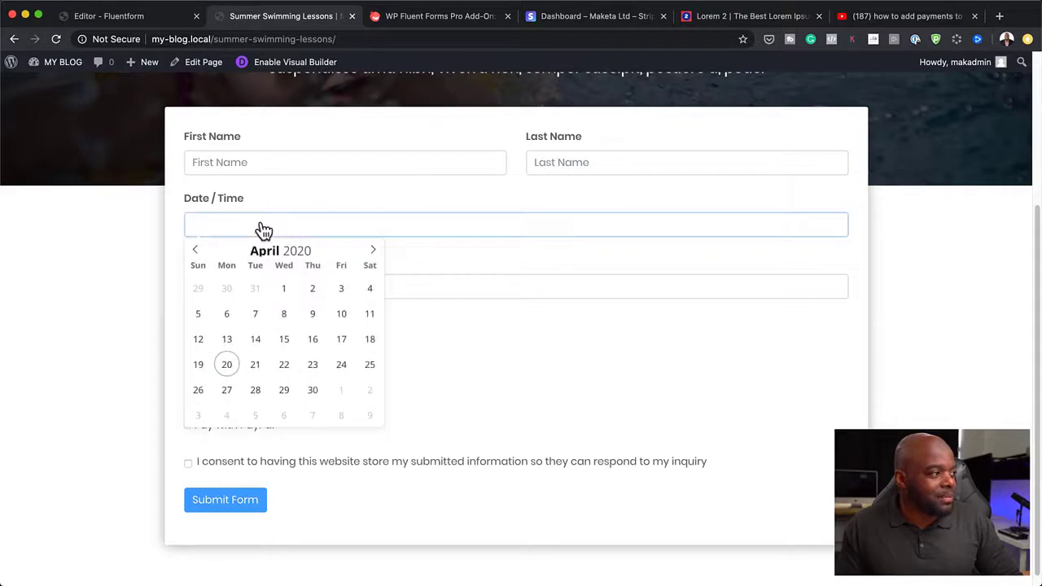
{"action": "left_click", "coordinate": [284, 366]}
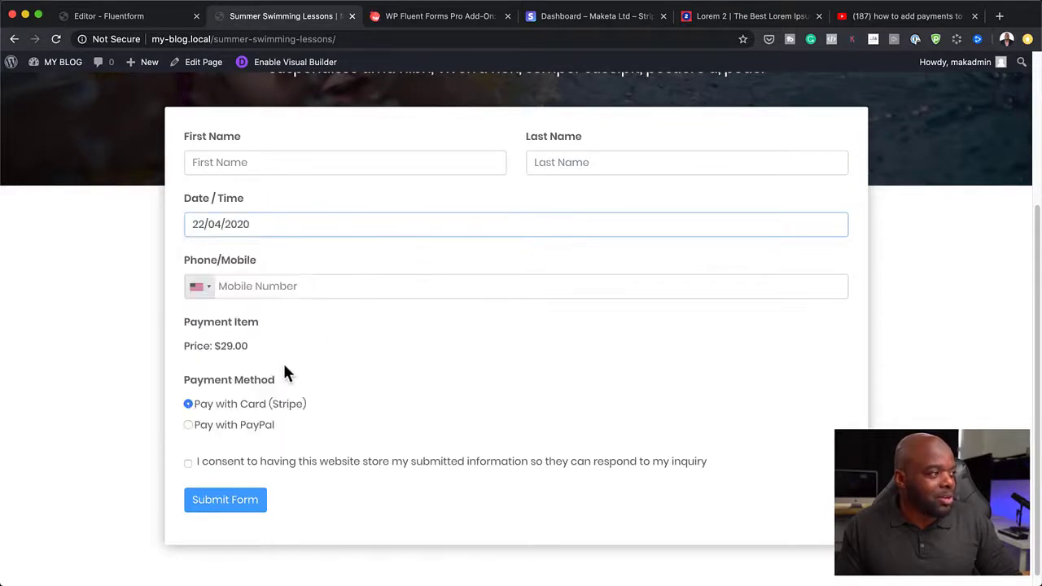
{"action": "left_click", "coordinate": [298, 285]}
{"action": "left_click", "coordinate": [207, 292]}
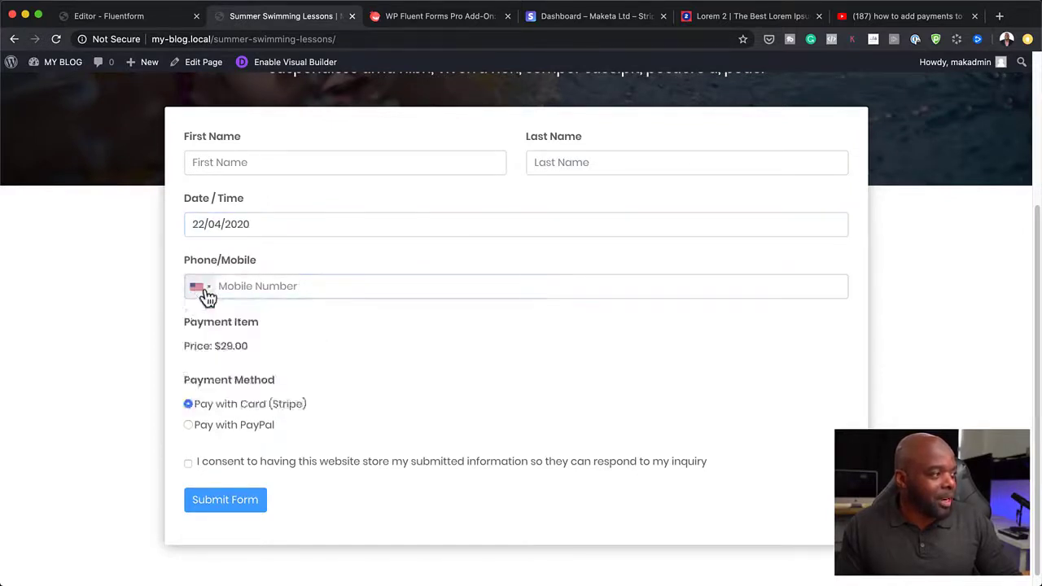
{"action": "left_click", "coordinate": [224, 341]}
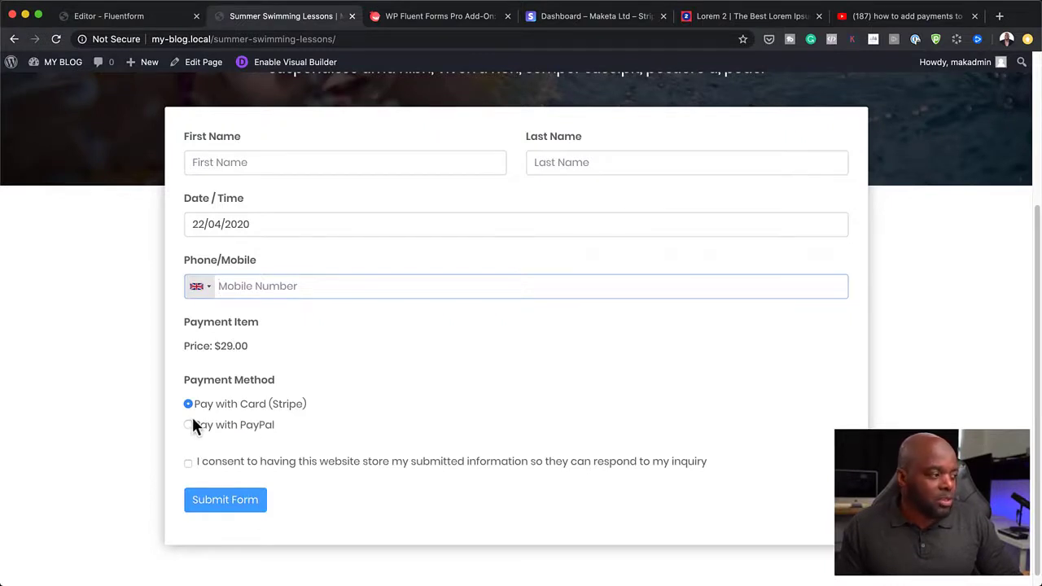
{"action": "left_click", "coordinate": [188, 463]}
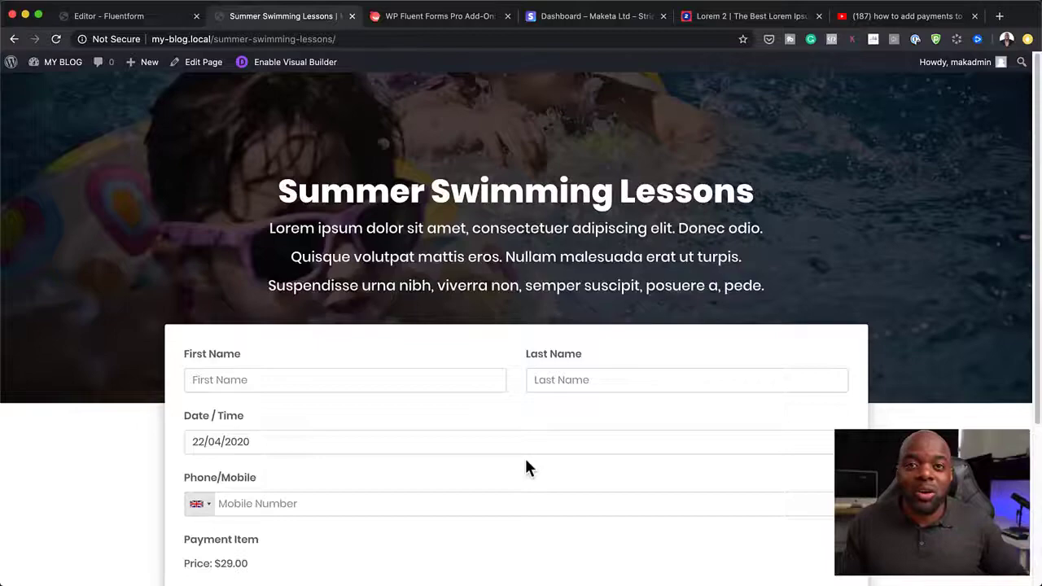
{"action": "scroll", "coordinate": [967, 414], "scroll_direction": "down", "scroll_amount": 3}
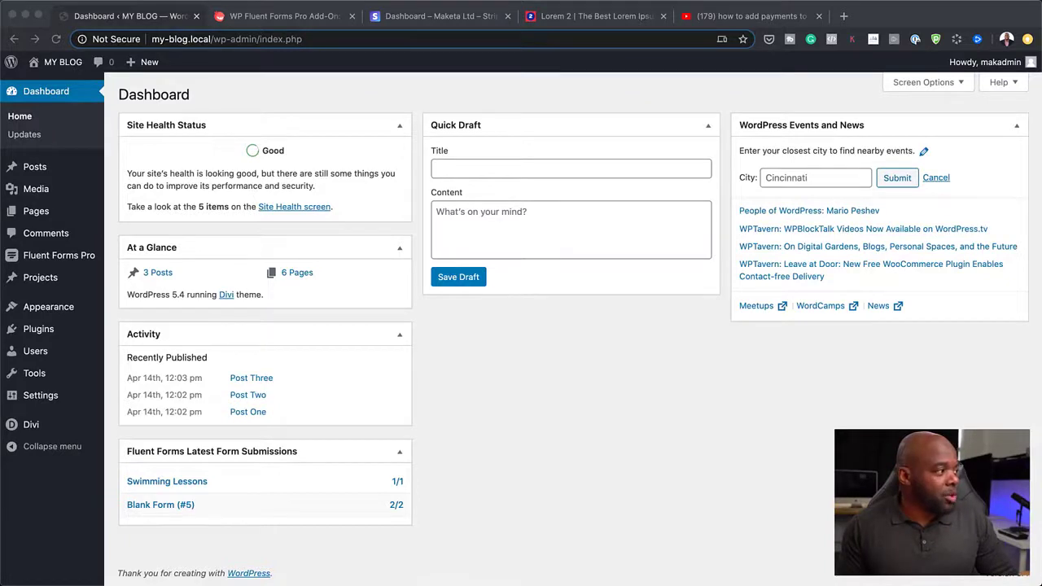
Look at the WP Fluent Forms Pro Add-On product page and return to the WordPress dashboard
{"action": "mouse_move", "coordinate": [41, 263]}
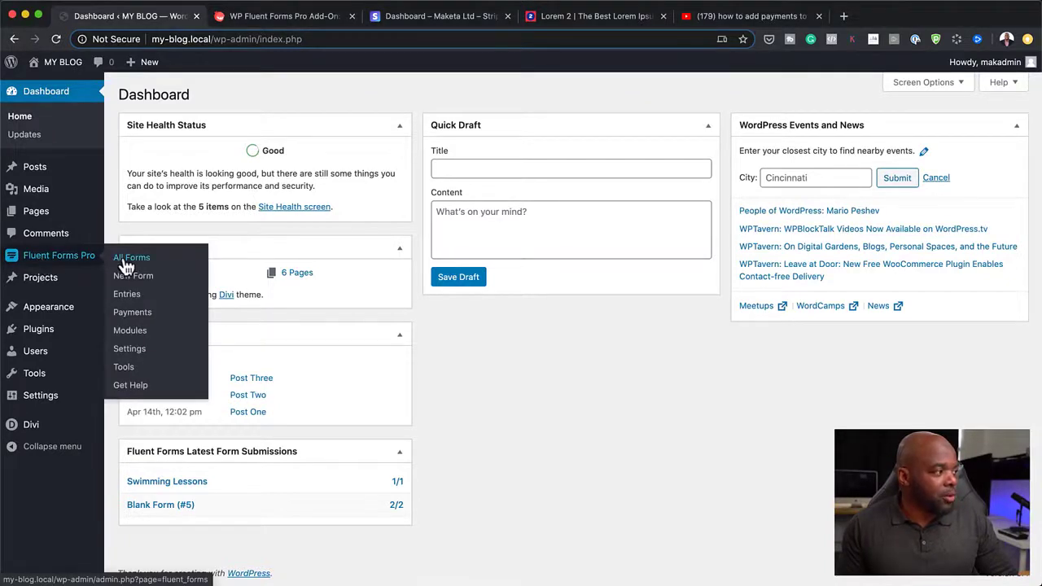
{"action": "left_click", "coordinate": [316, 22]}
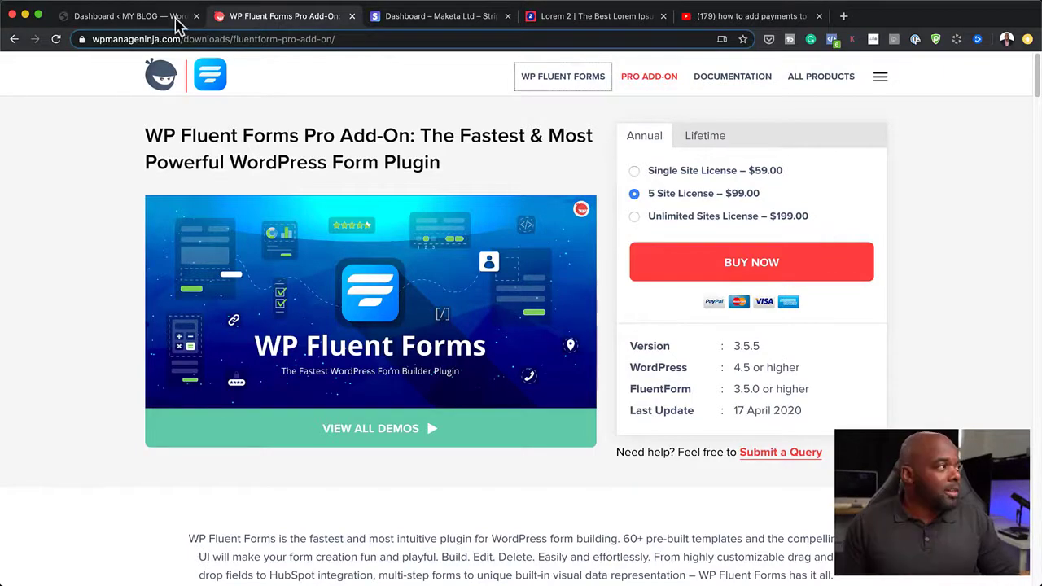
{"action": "left_click", "coordinate": [138, 16]}
Review the PayPal and Stripe configuration in the Fluent Forms Pro global payment settings
{"action": "mouse_move", "coordinate": [51, 262]}
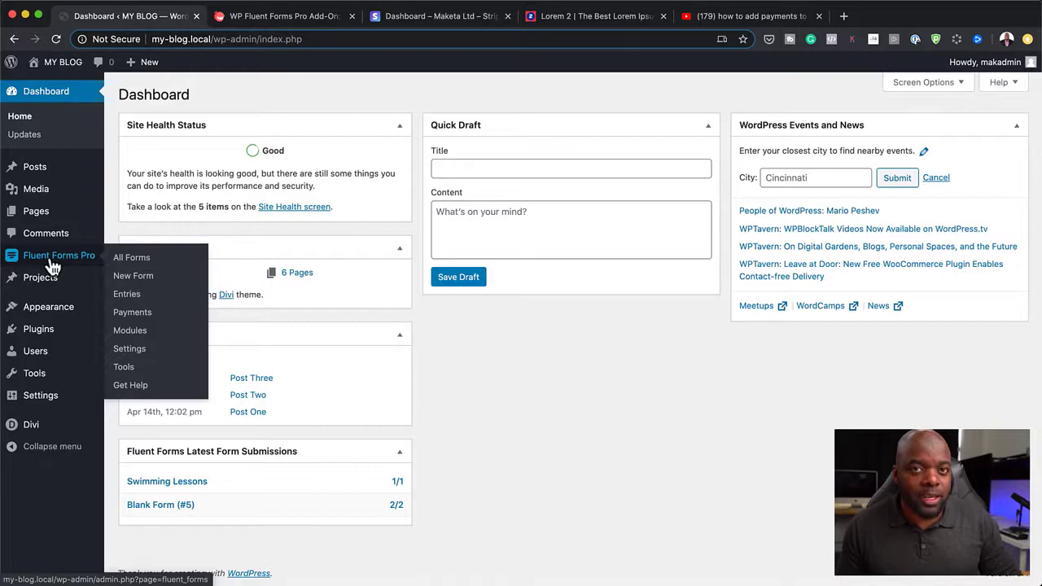
{"action": "left_click", "coordinate": [135, 350]}
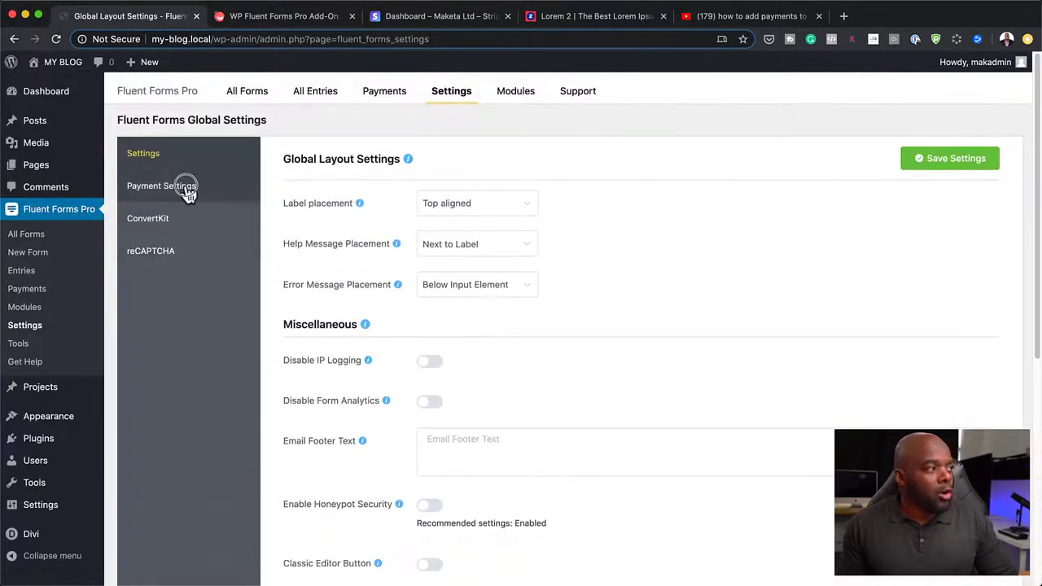
{"action": "left_click", "coordinate": [186, 189]}
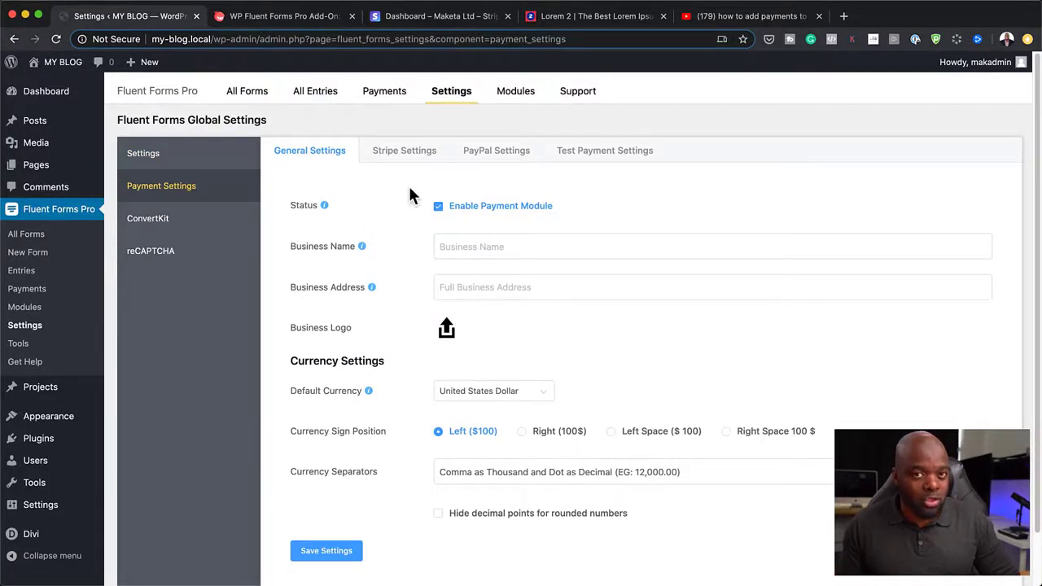
{"action": "left_click", "coordinate": [498, 153]}
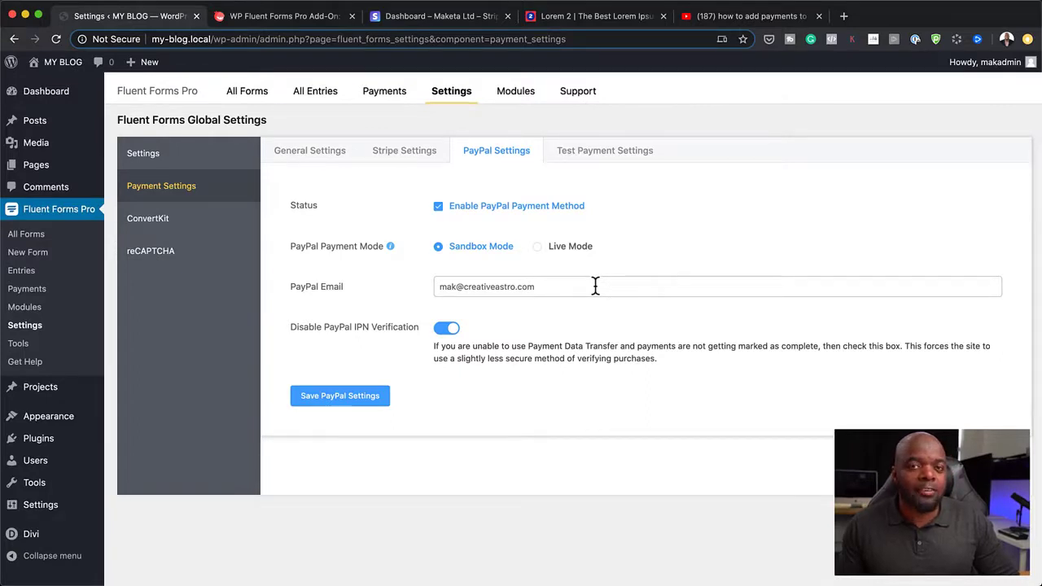
{"action": "left_click", "coordinate": [405, 152]}
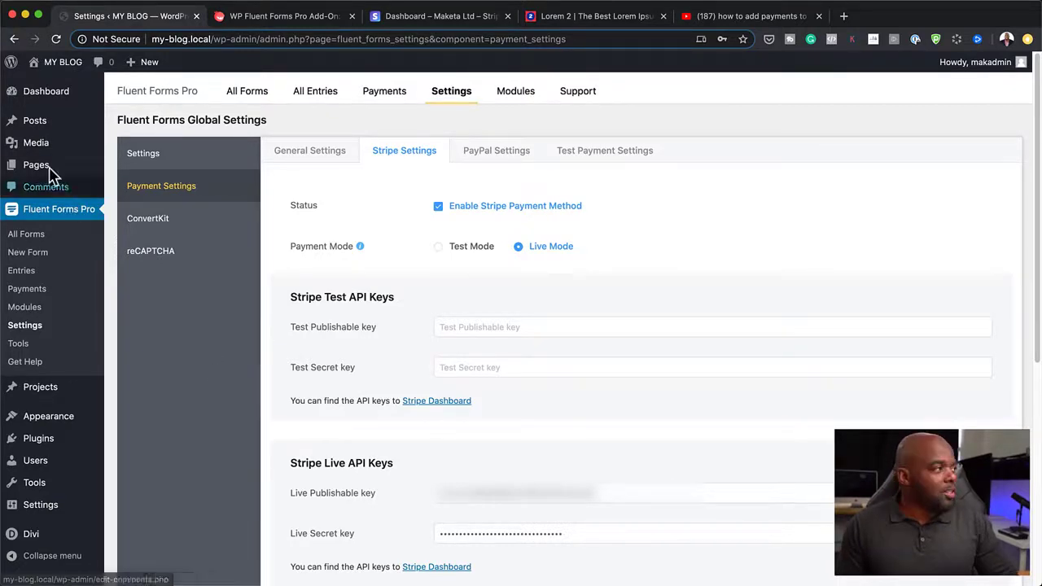
Create a new page titled Swimming, build it from scratch with Divi Builder, and insert an empty one-column row
{"action": "mouse_move", "coordinate": [46, 172]}
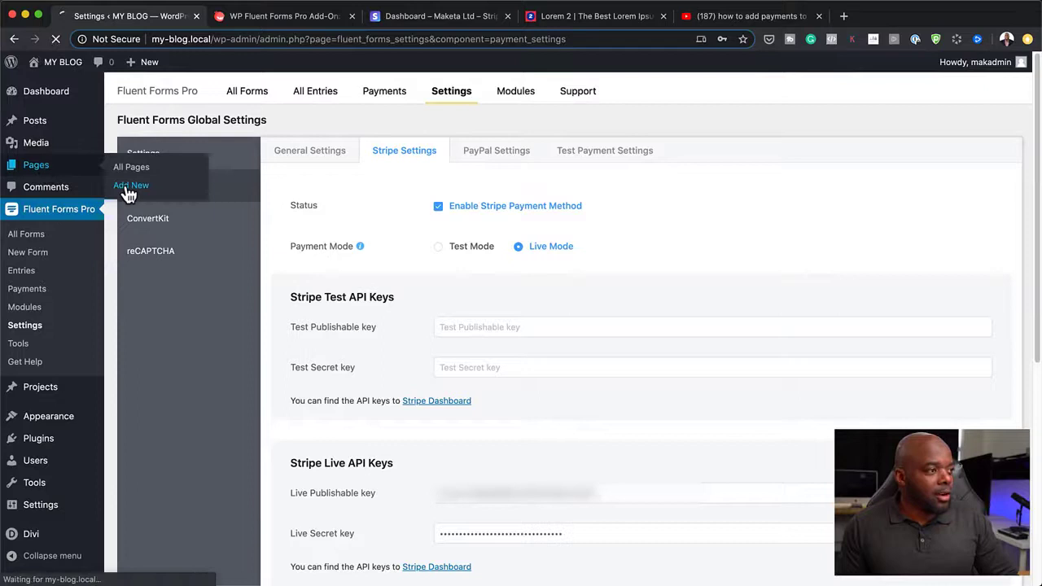
{"action": "left_click", "coordinate": [127, 187]}
{"action": "type", "text": "Sw"}
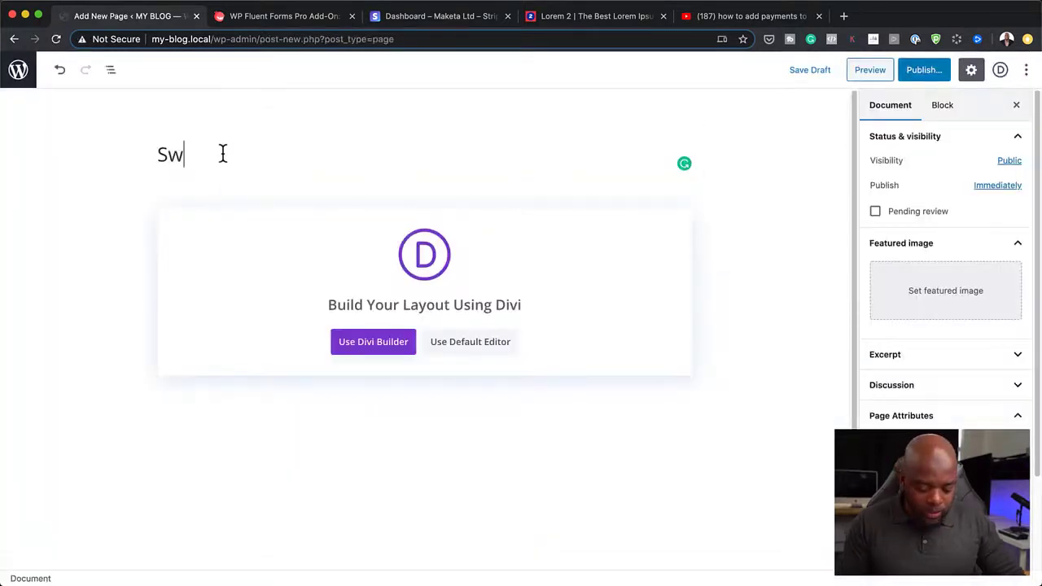
{"action": "type", "text": "imming"}
{"action": "left_click", "coordinate": [388, 342]}
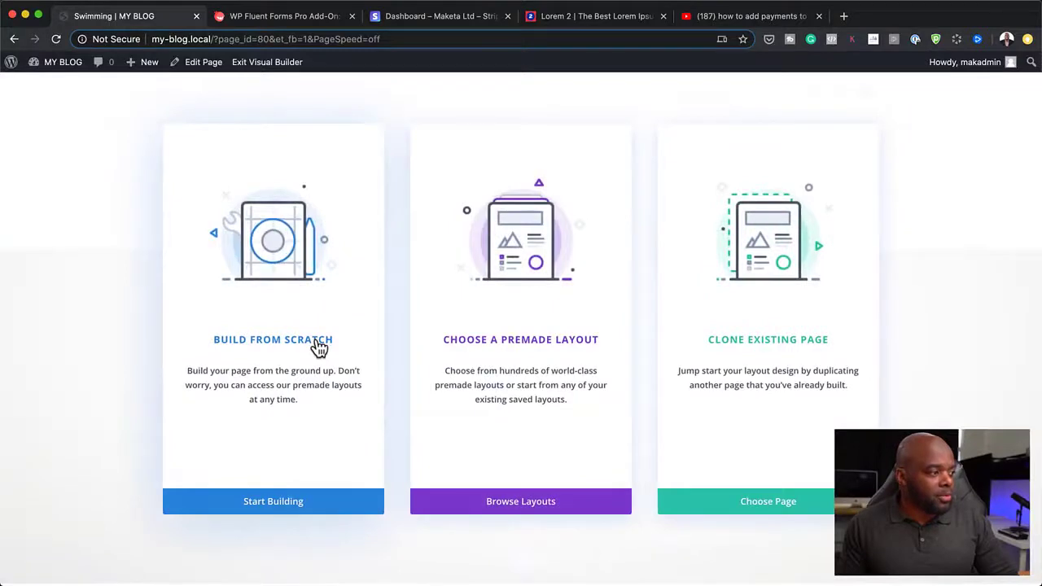
{"action": "left_click", "coordinate": [319, 346]}
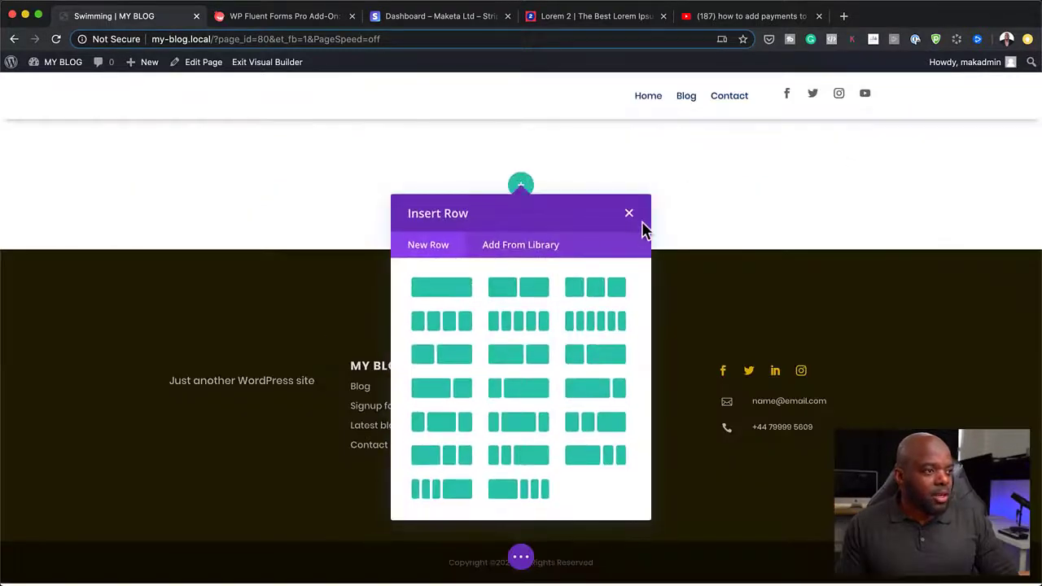
{"action": "left_click", "coordinate": [460, 299]}
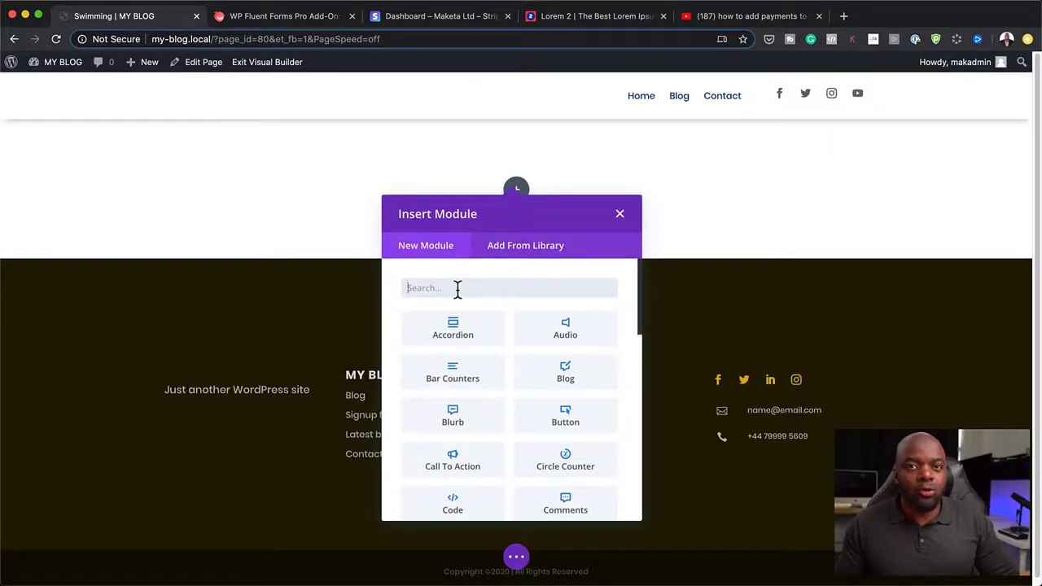
{"action": "left_click", "coordinate": [619, 217]}
Add a fullwidth section with a Fullwidth Header module below the row and clear the header's Button #1 text
{"action": "left_click", "coordinate": [516, 259]}
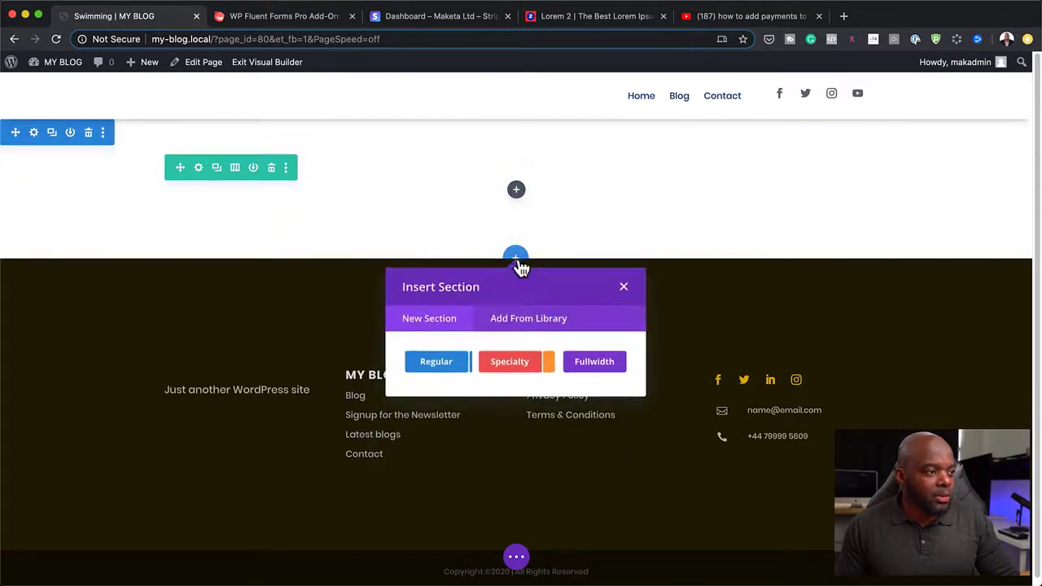
{"action": "left_click", "coordinate": [596, 364]}
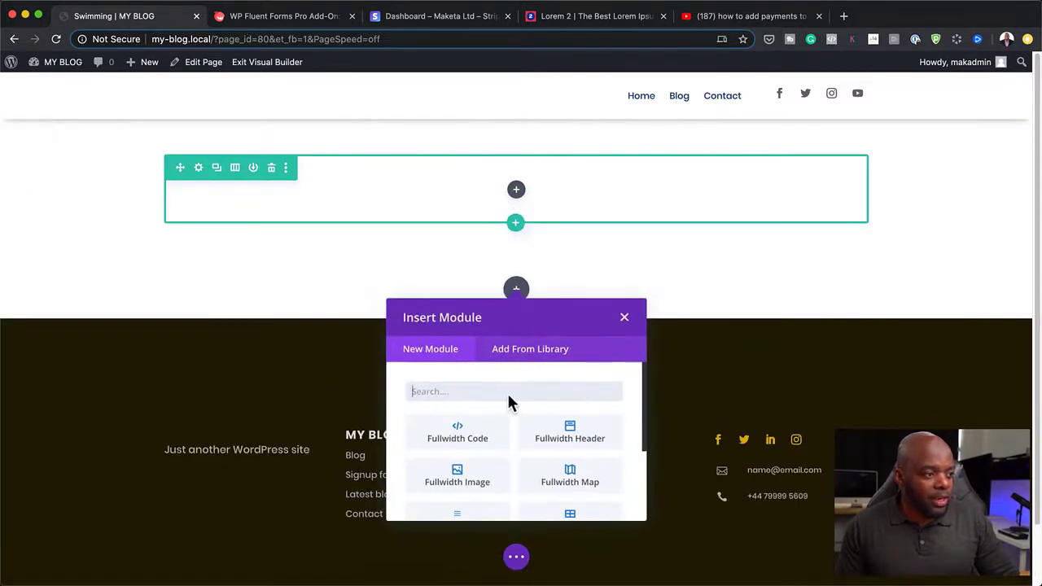
{"action": "left_click", "coordinate": [584, 443]}
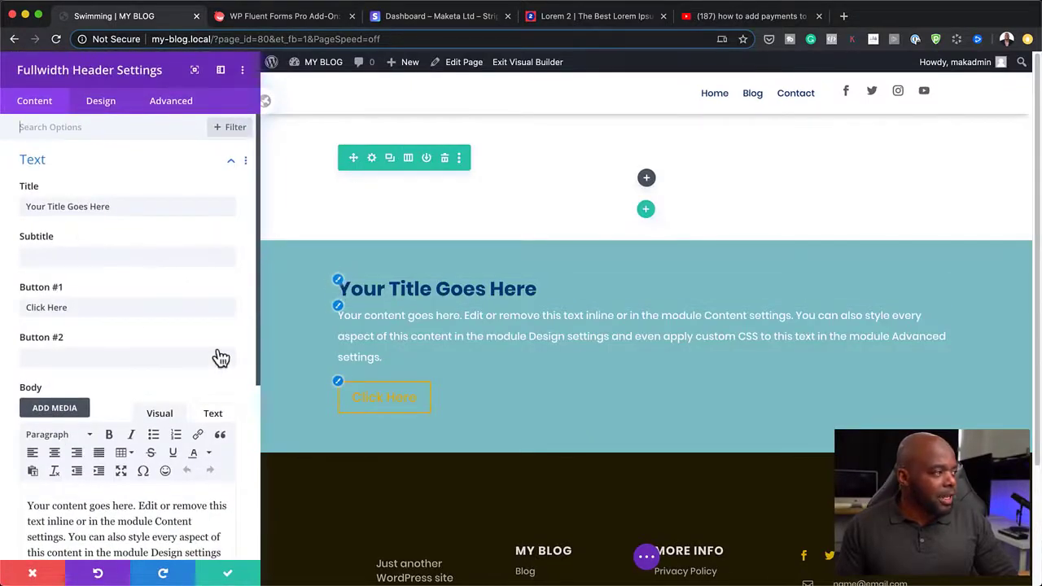
{"action": "triple_click", "coordinate": [74, 307]}
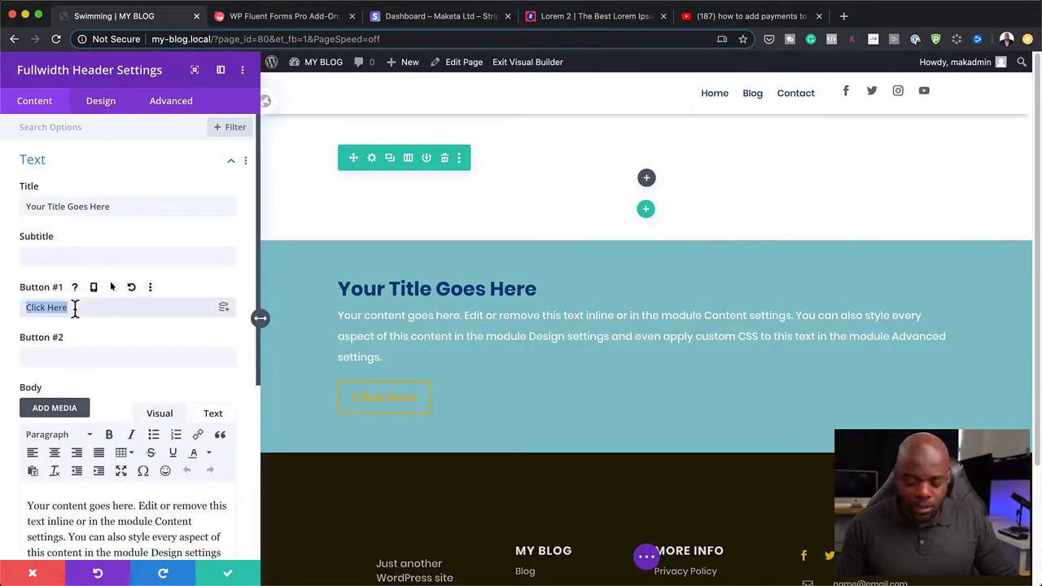
{"action": "key", "text": "BackSpace"}
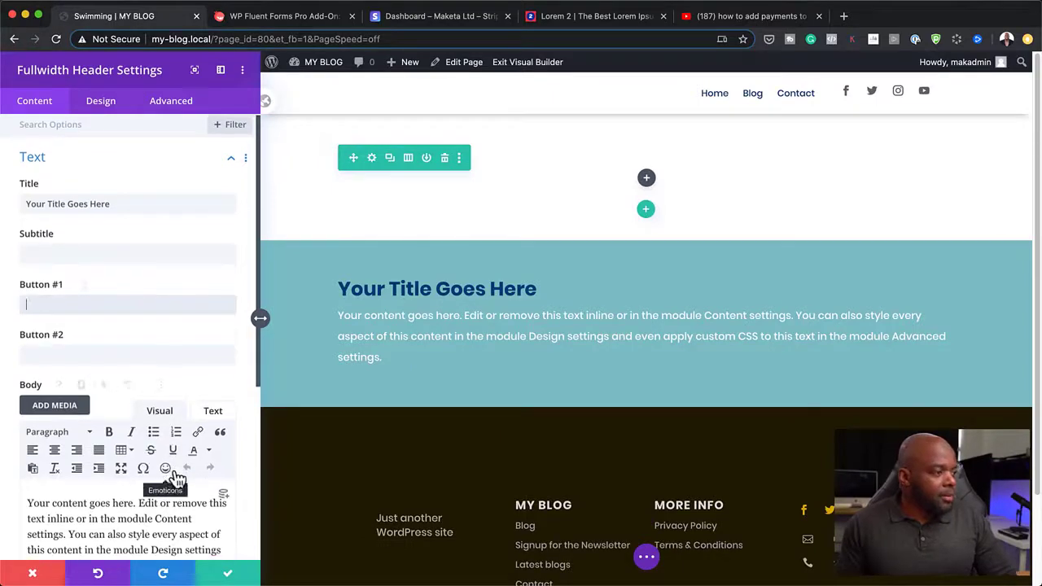
Replace the header's placeholder body with the first short Lorem ipsum paragraph copied from lorem2.com
{"action": "scroll", "coordinate": [175, 480], "scroll_direction": "down", "scroll_amount": 2}
{"action": "left_click", "coordinate": [614, 18]}
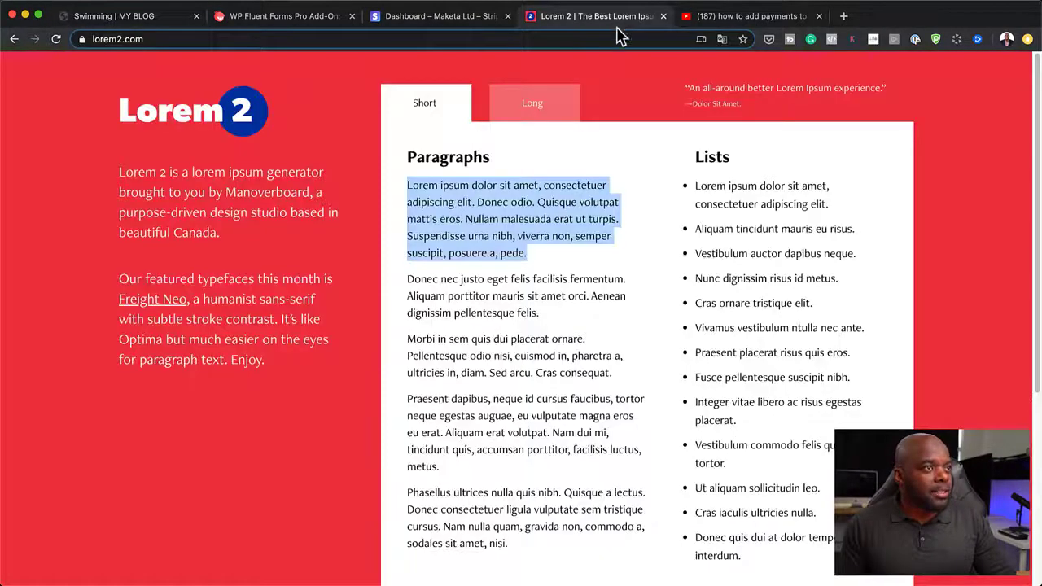
{"action": "right_click", "coordinate": [520, 227]}
{"action": "left_click", "coordinate": [545, 246]}
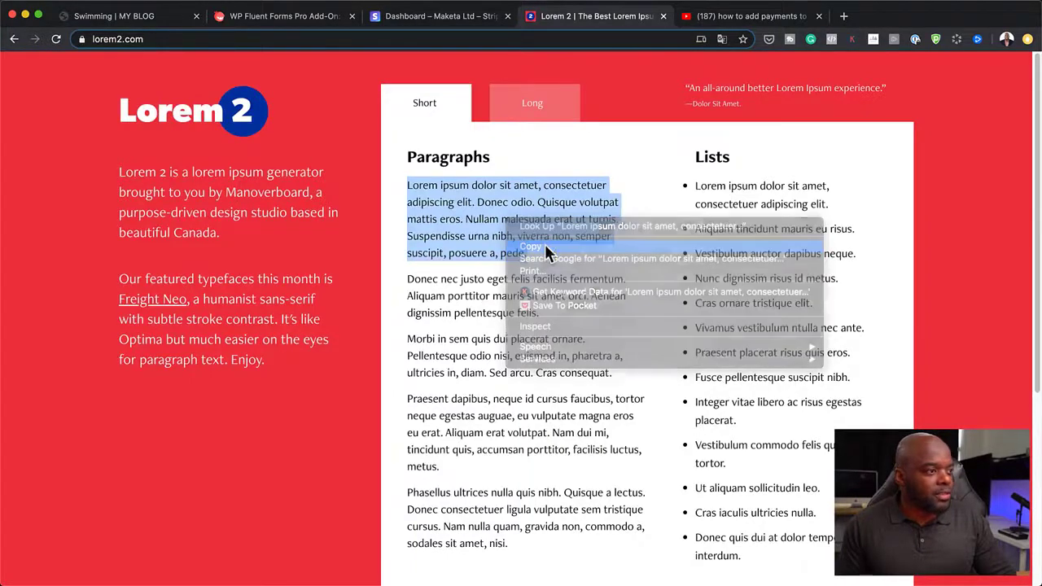
{"action": "key", "text": "super+1"}
{"action": "left_click_drag", "start_coordinate": [171, 520], "coordinate": [18, 444]}
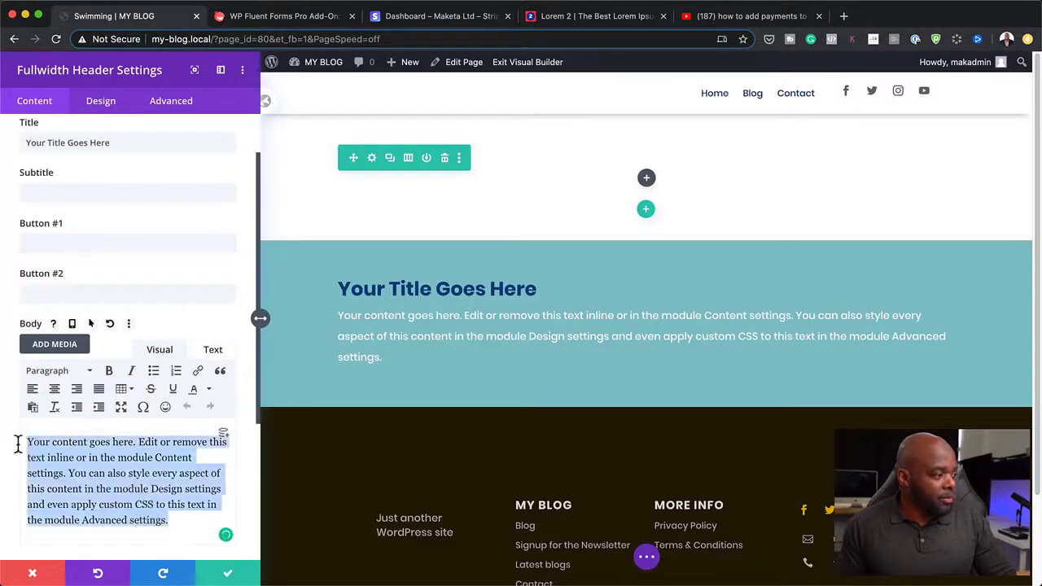
{"action": "key", "text": "super+v"}
Set the fullwidth header's title to "Summer Swimming Lessons"
{"action": "scroll", "coordinate": [186, 276], "scroll_direction": "up", "scroll_amount": 2}
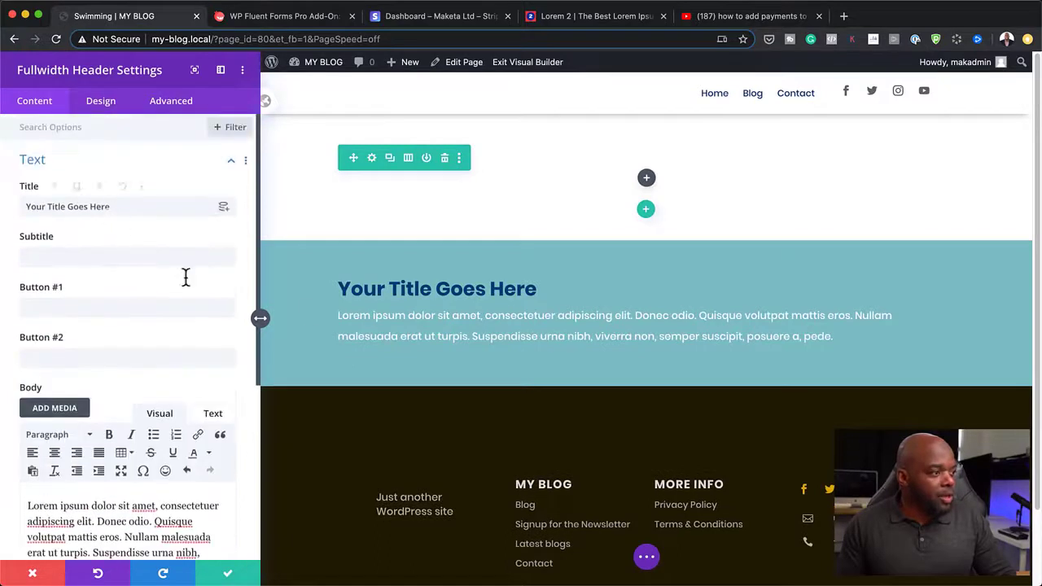
{"action": "triple_click", "coordinate": [117, 207]}
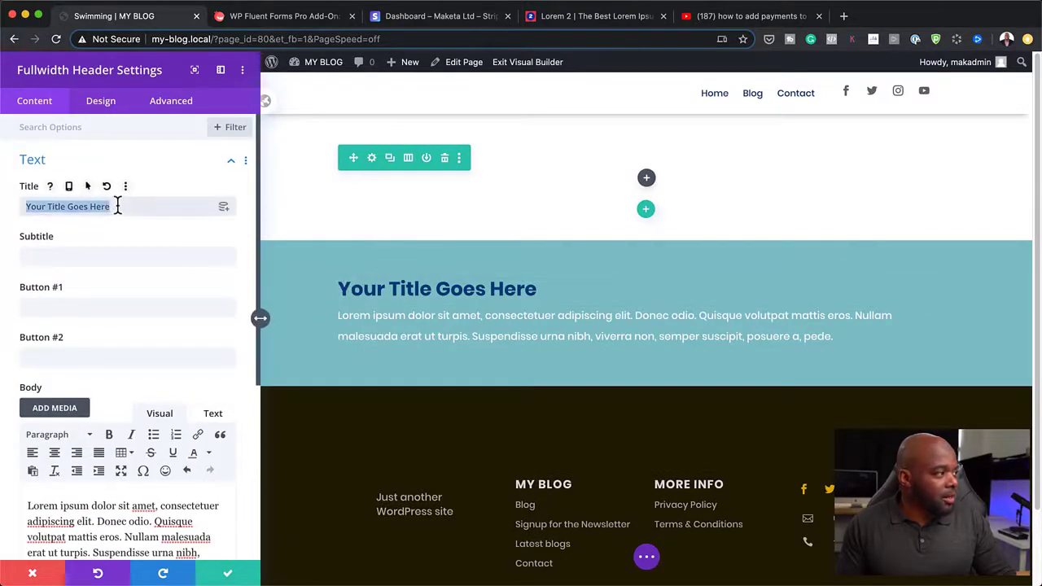
{"action": "type", "text": "Summ"}
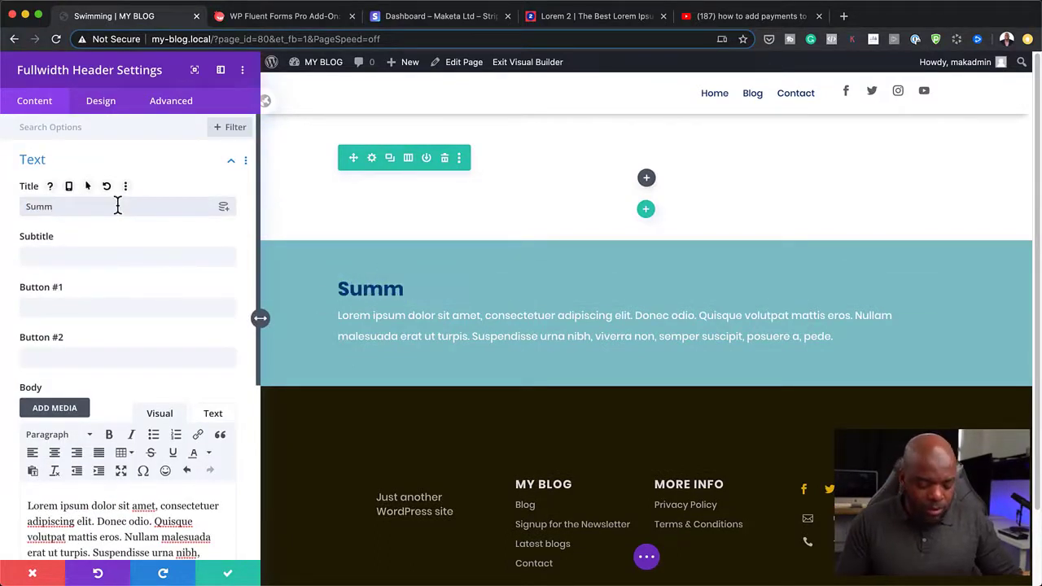
{"action": "type", "text": "er Swimming Lessons"}
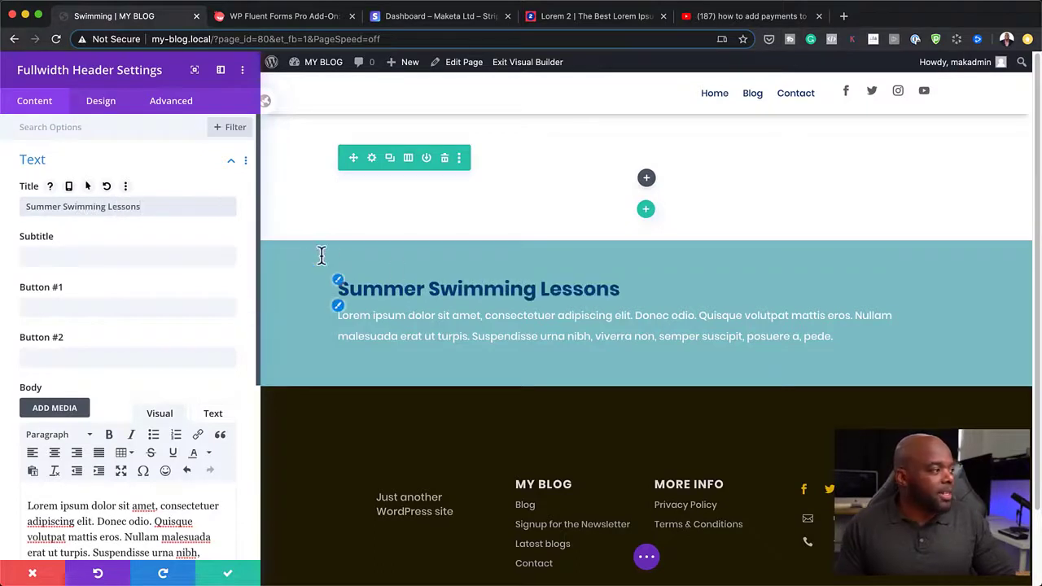
Set the fullwidth header's text and logo alignment to centre in its layout design options
{"action": "left_click", "coordinate": [104, 113]}
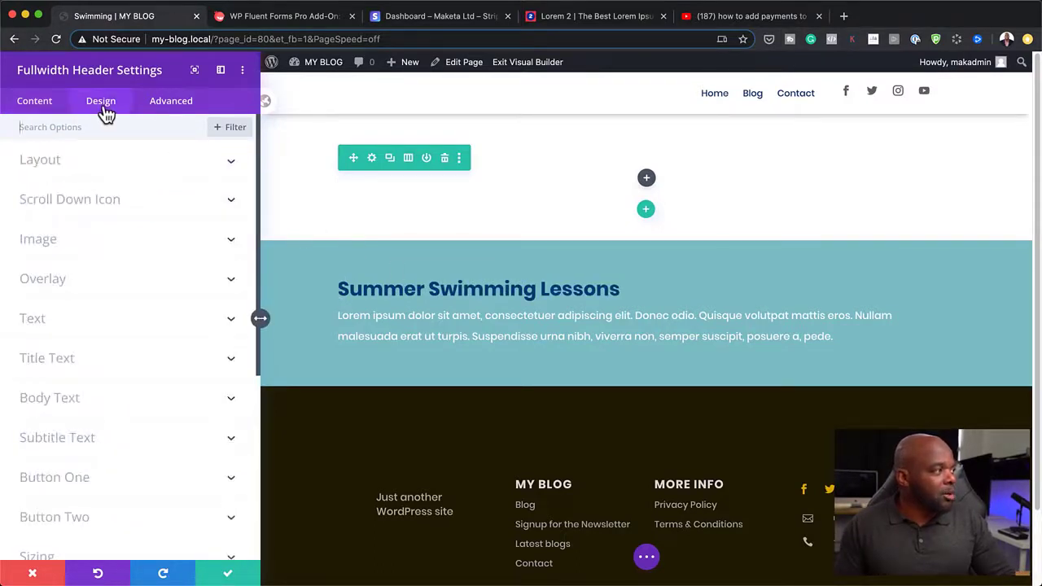
{"action": "left_click", "coordinate": [59, 170]}
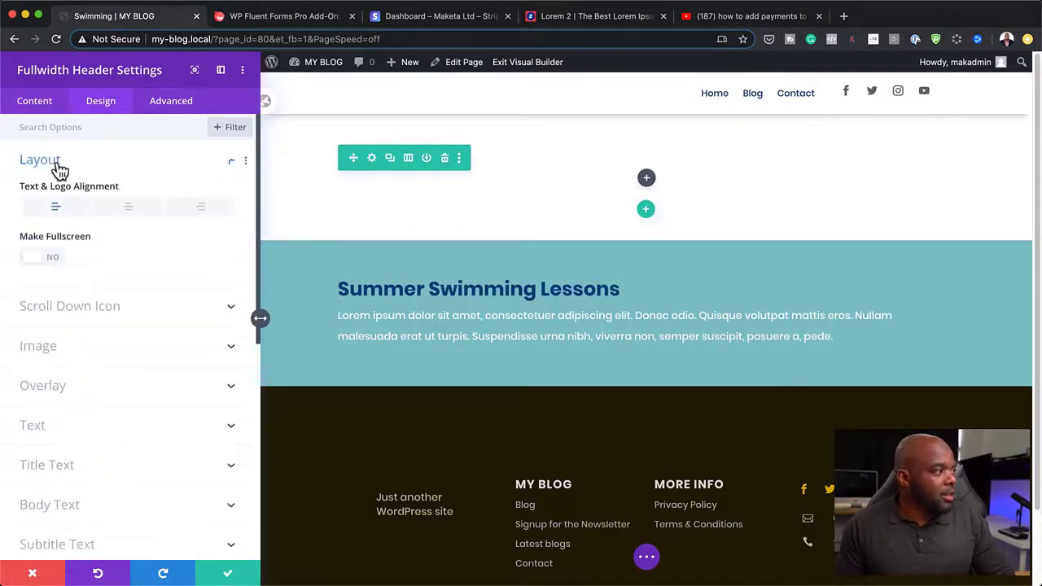
{"action": "left_click", "coordinate": [128, 208]}
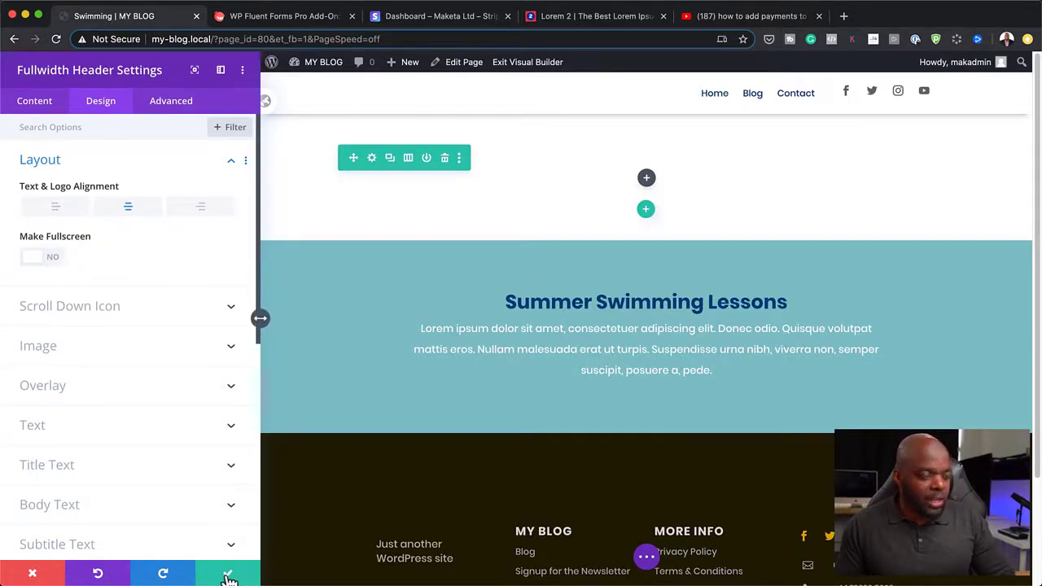
Set the fullwidth header's background image to sunglasses-1284419_1920.jpg from the media library
{"action": "left_click", "coordinate": [37, 101]}
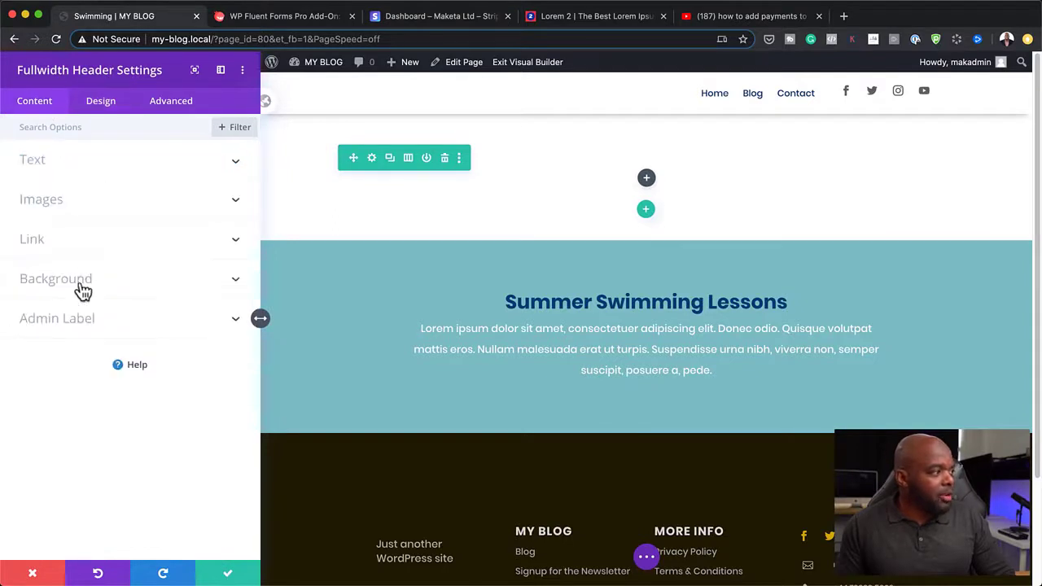
{"action": "left_click", "coordinate": [81, 286]}
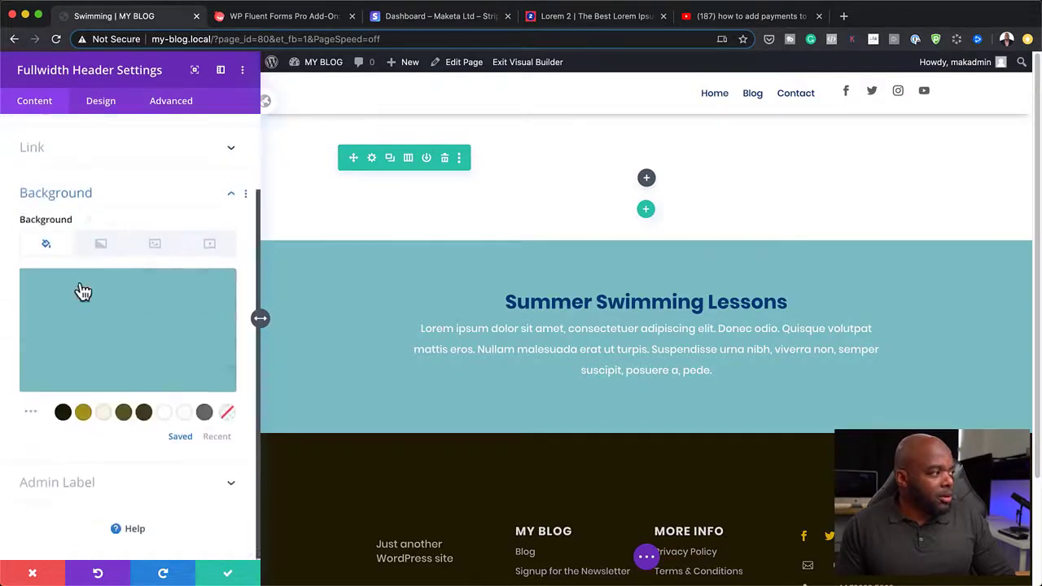
{"action": "left_click", "coordinate": [156, 245]}
{"action": "left_click", "coordinate": [131, 326]}
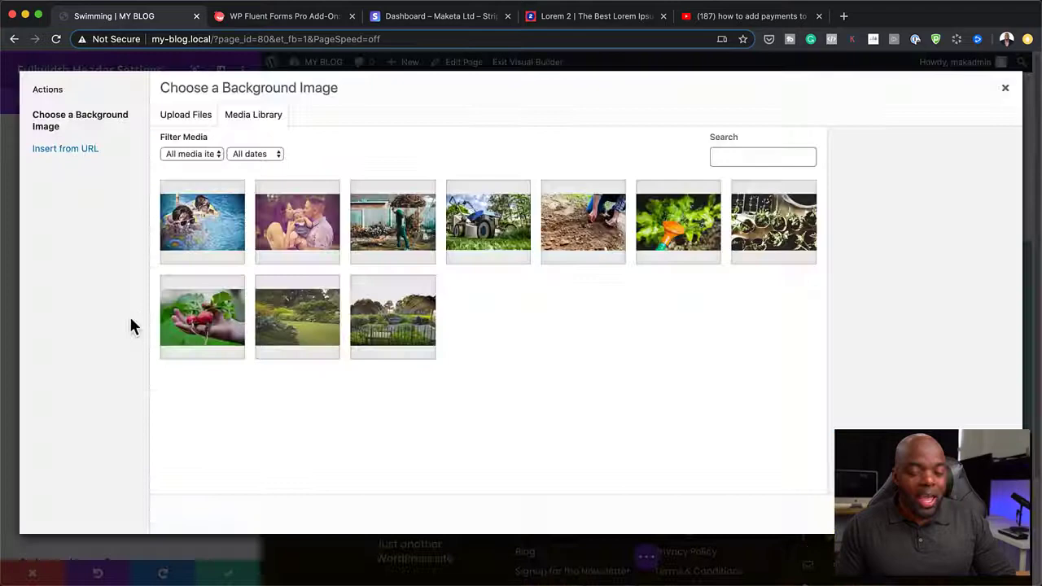
{"action": "left_click", "coordinate": [194, 237]}
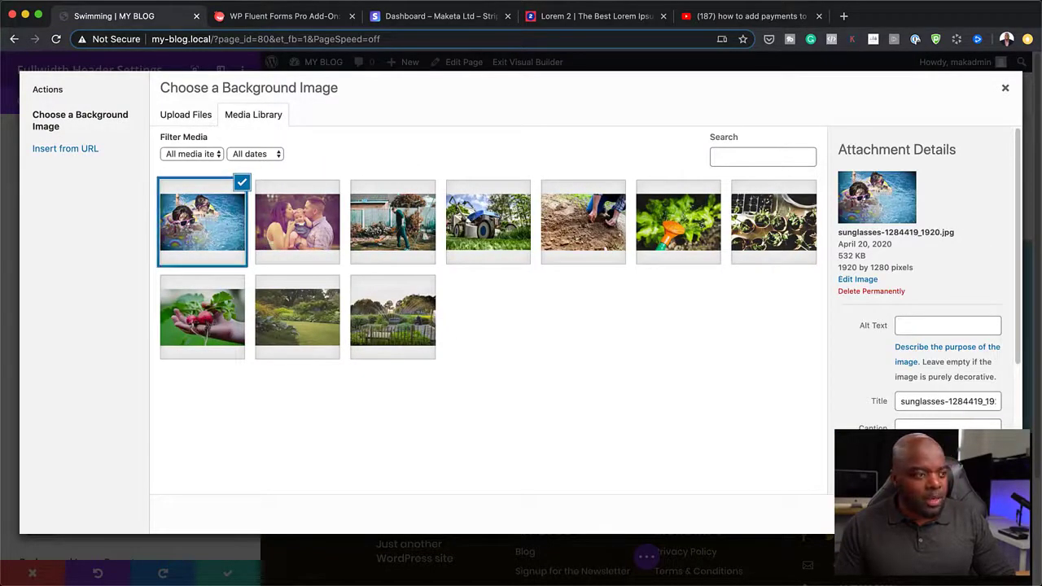
{"action": "left_click", "coordinate": [968, 513]}
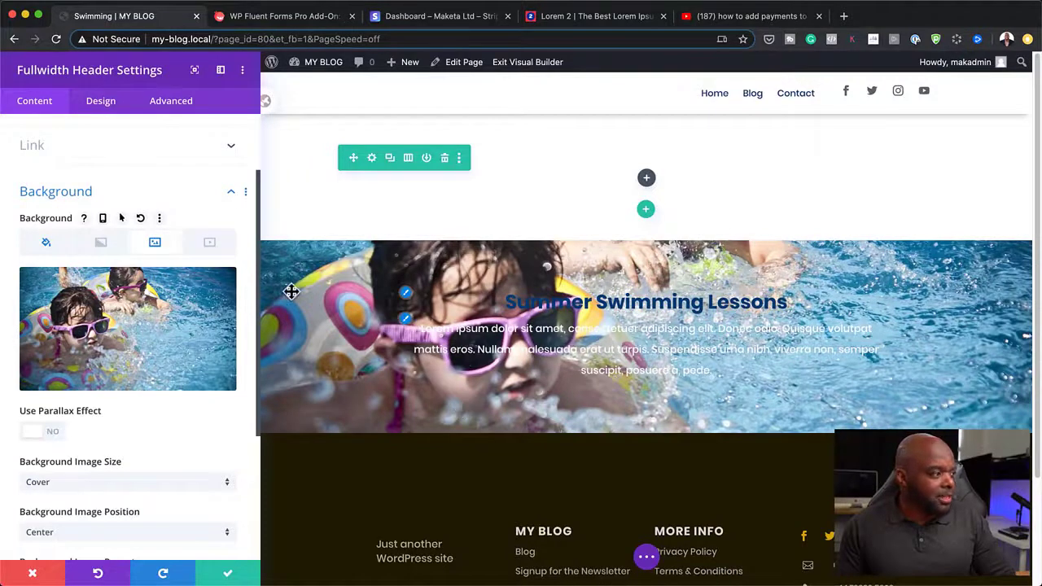
Try a strong dark blue, #0024a8, as the fullwidth header's background colour
{"action": "left_click", "coordinate": [47, 244]}
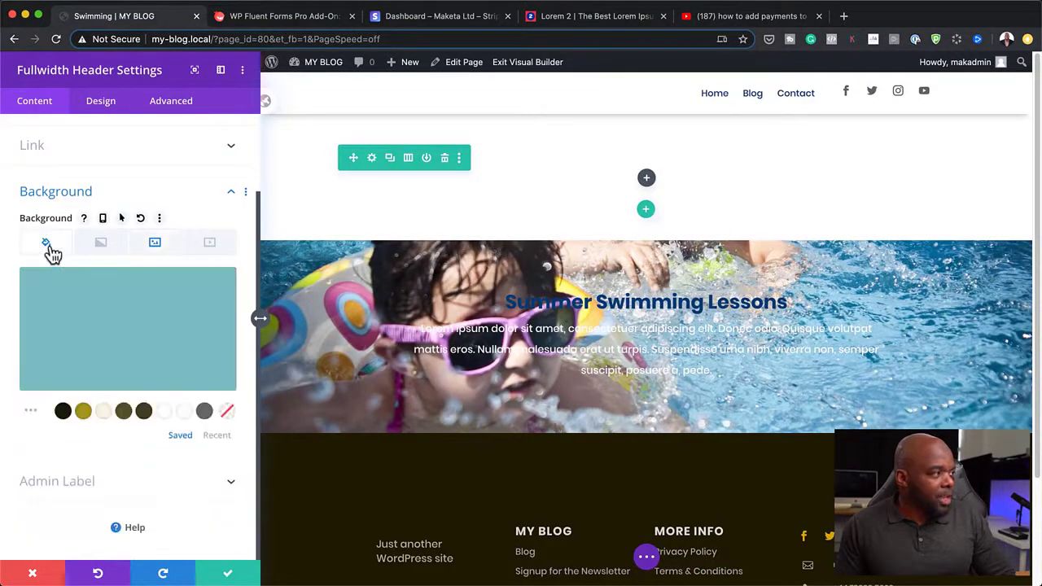
{"action": "left_click", "coordinate": [123, 330]}
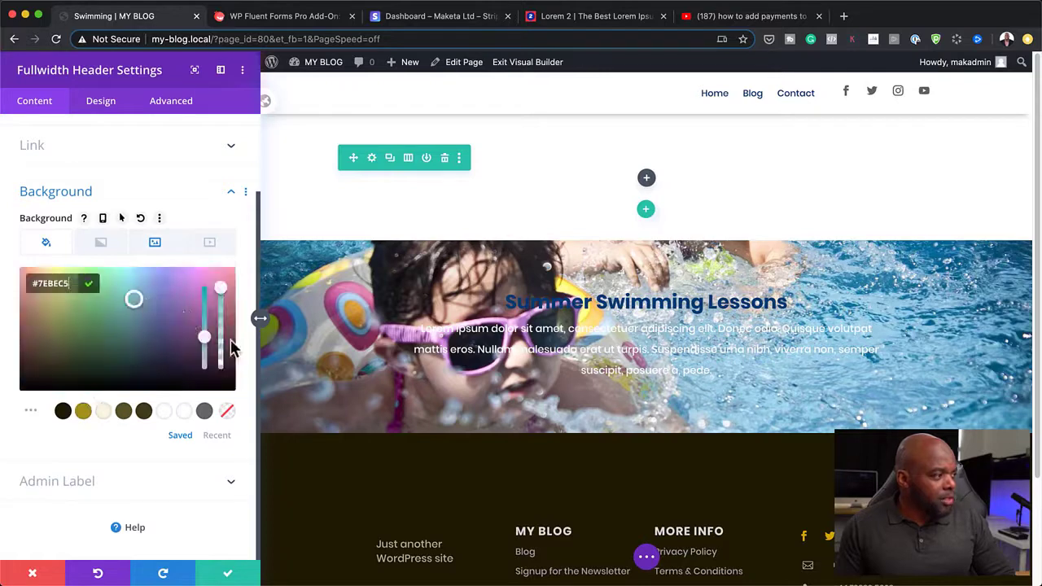
{"action": "left_click_drag", "start_coordinate": [204, 337], "coordinate": [202, 272]}
{"action": "left_click", "coordinate": [193, 326]}
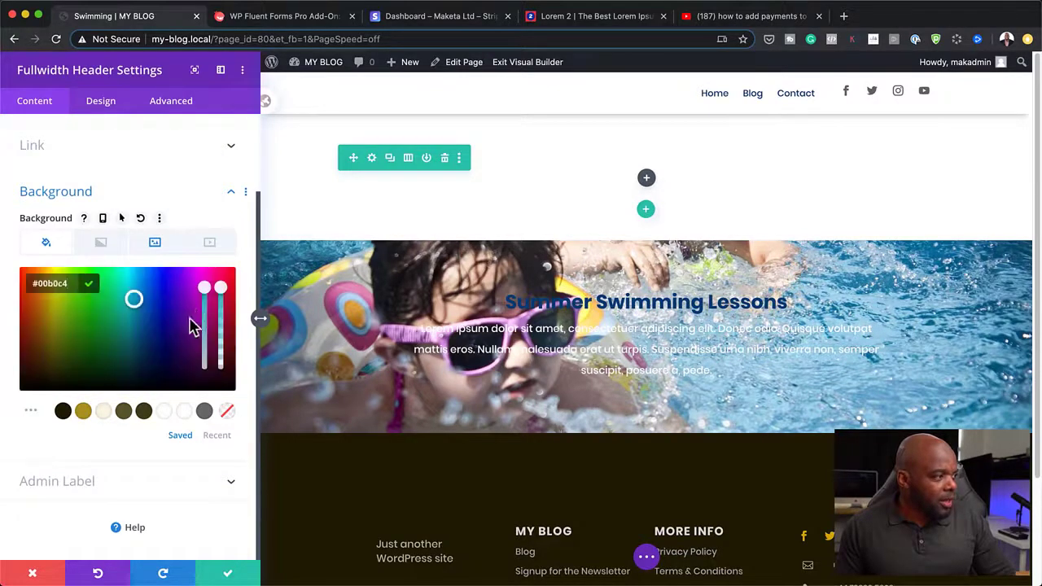
{"action": "left_click_drag", "start_coordinate": [140, 305], "coordinate": [154, 327]}
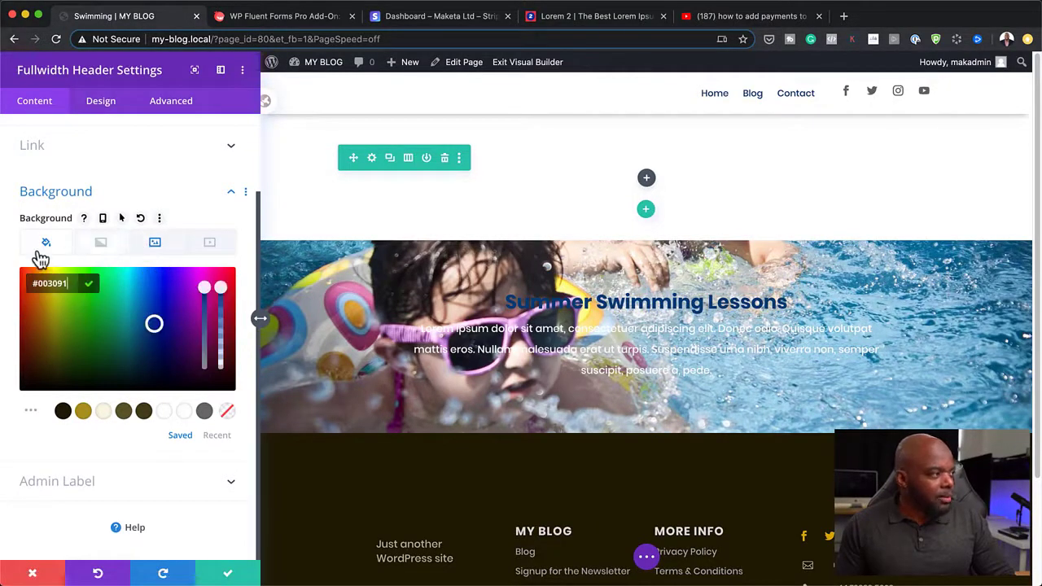
{"action": "left_click_drag", "start_coordinate": [154, 326], "coordinate": [157, 312]}
Set the header's background image blend to Multiply
{"action": "left_click", "coordinate": [155, 243]}
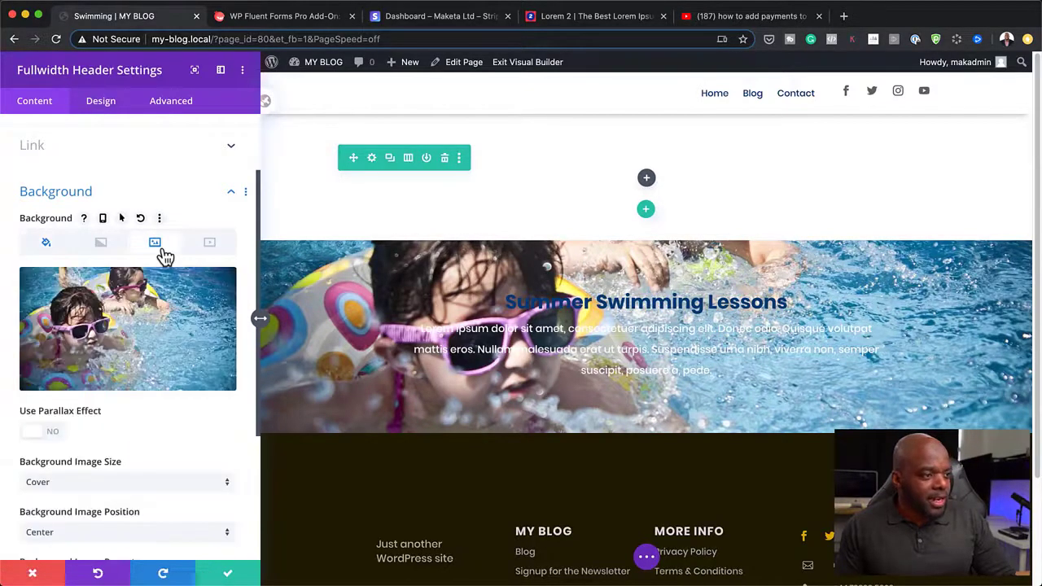
{"action": "scroll", "coordinate": [165, 444], "scroll_direction": "down", "scroll_amount": 1}
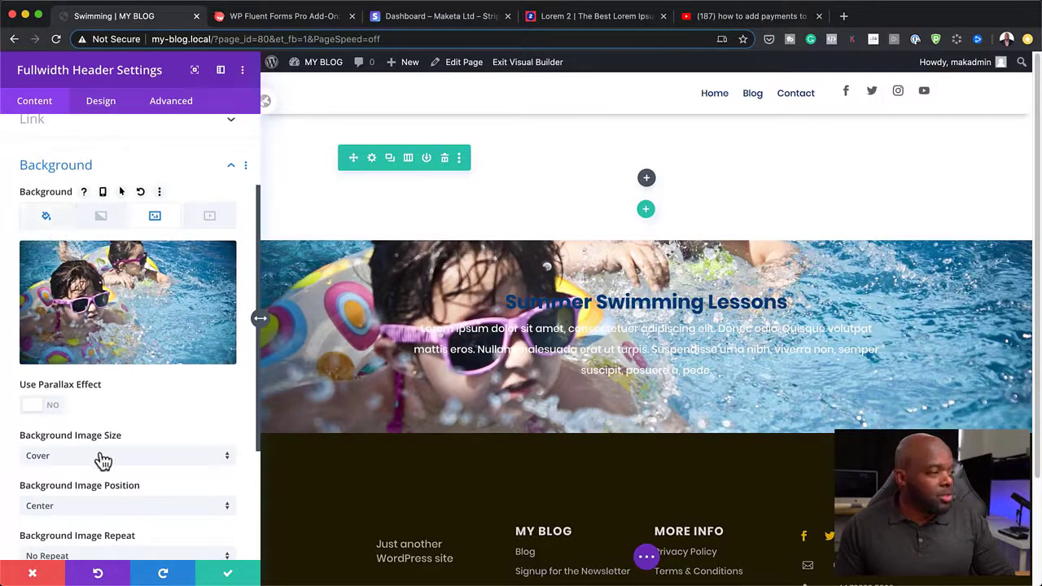
{"action": "scroll", "coordinate": [102, 458], "scroll_direction": "down", "scroll_amount": 1}
{"action": "scroll", "coordinate": [102, 457], "scroll_direction": "down", "scroll_amount": 5}
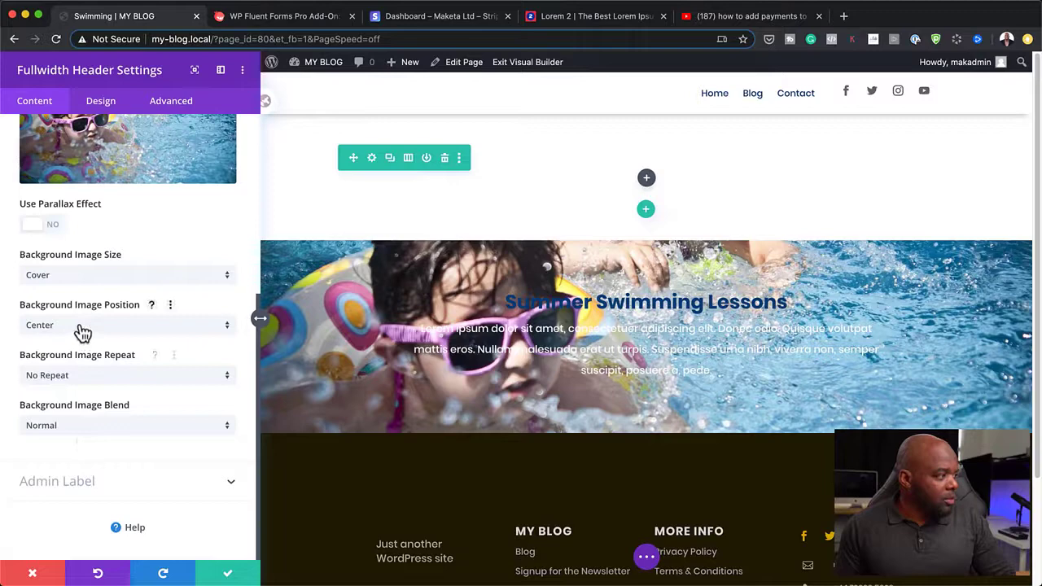
{"action": "left_click", "coordinate": [151, 427]}
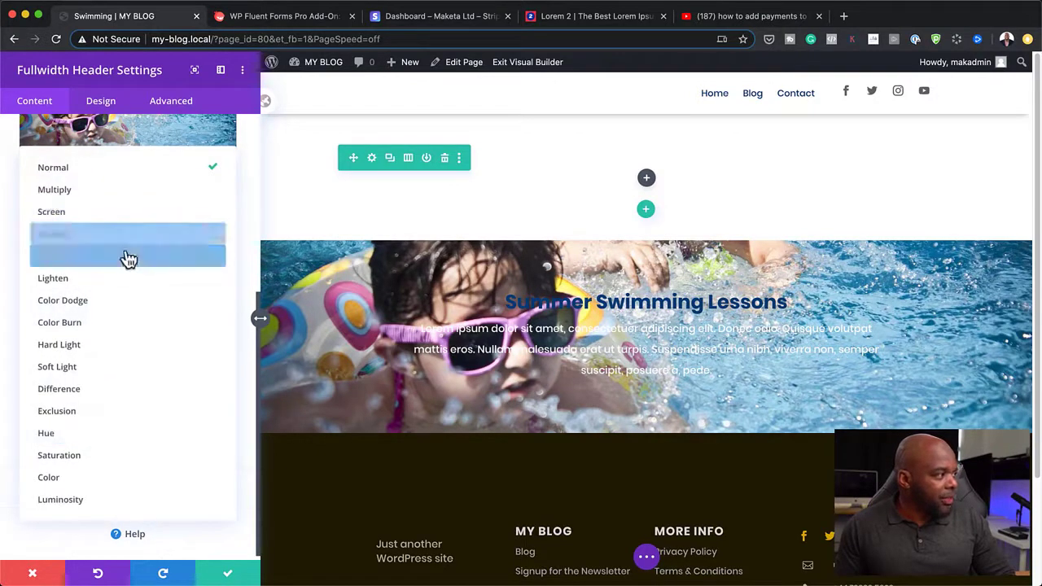
{"action": "left_click", "coordinate": [128, 191]}
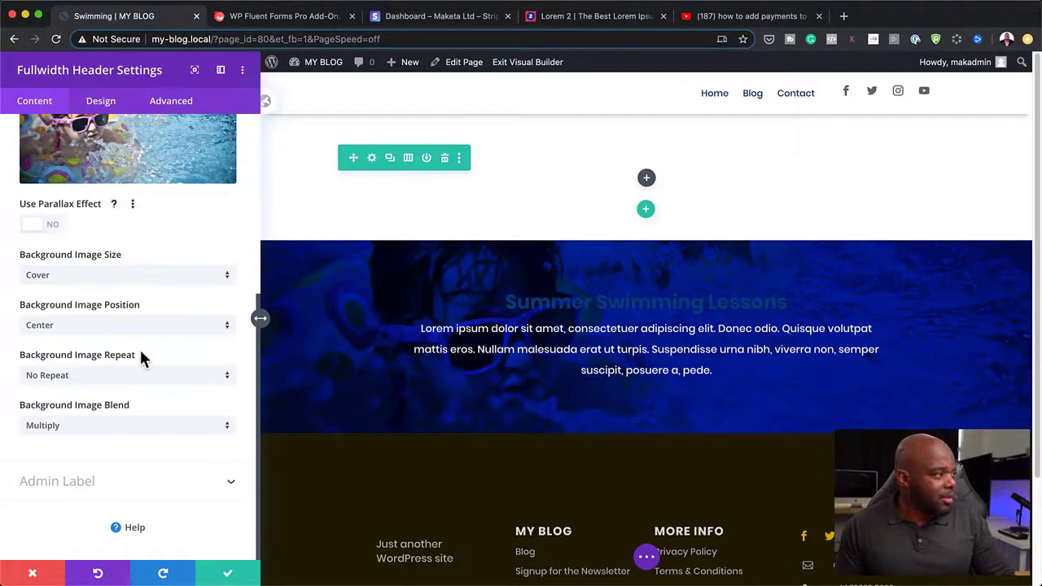
Try the Overlay and Lighten blends on the header's background image and return the blend to Multiply
{"action": "left_click", "coordinate": [122, 426]}
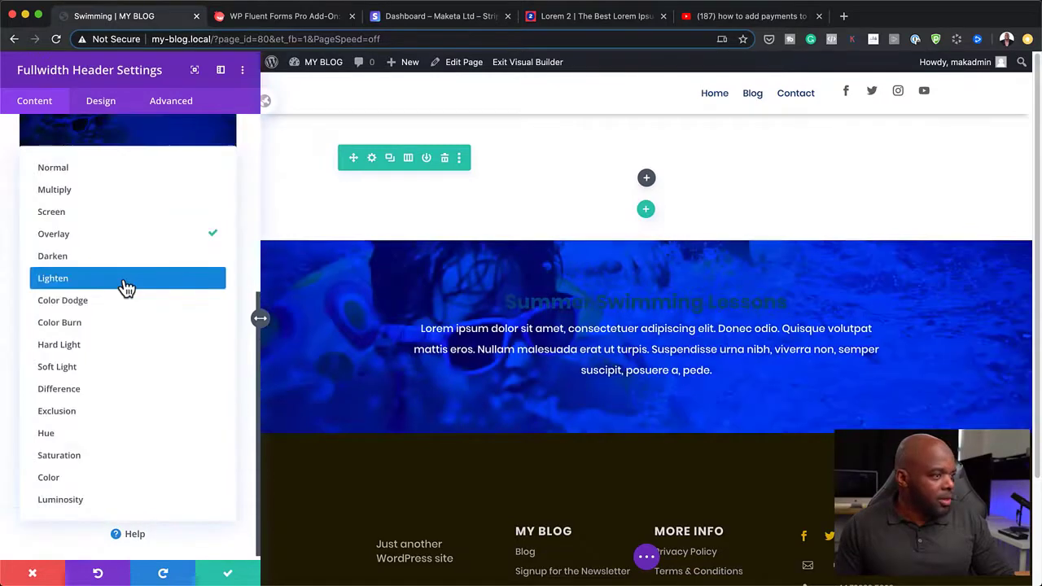
{"action": "left_click", "coordinate": [124, 285]}
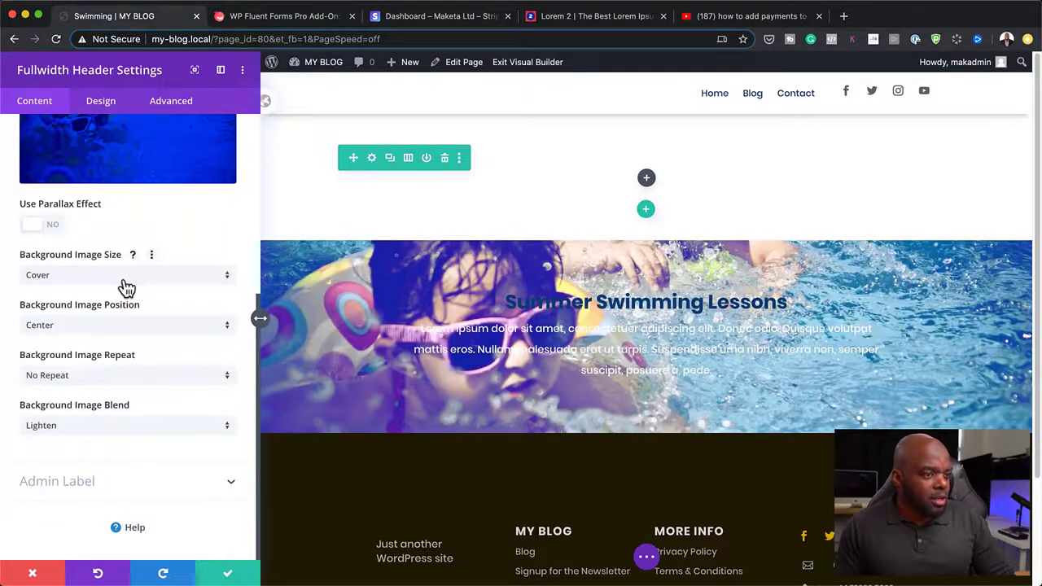
{"action": "left_click", "coordinate": [119, 426]}
{"action": "left_click", "coordinate": [98, 191]}
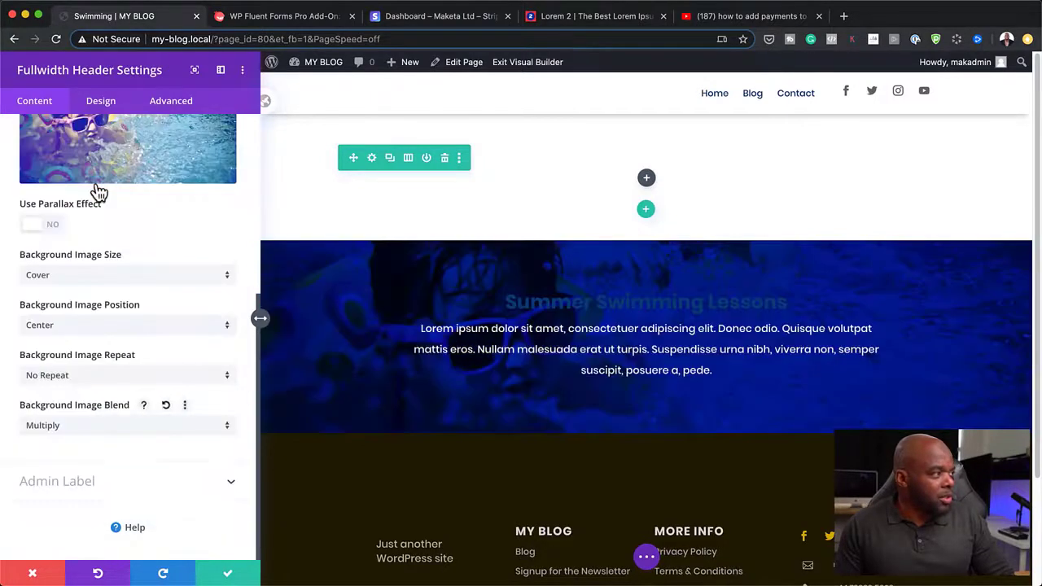
Set the header's background colour to a semi-transparent near-black, rgba(10,0,0,0.76)
{"action": "scroll", "coordinate": [153, 342], "scroll_direction": "up", "scroll_amount": 4}
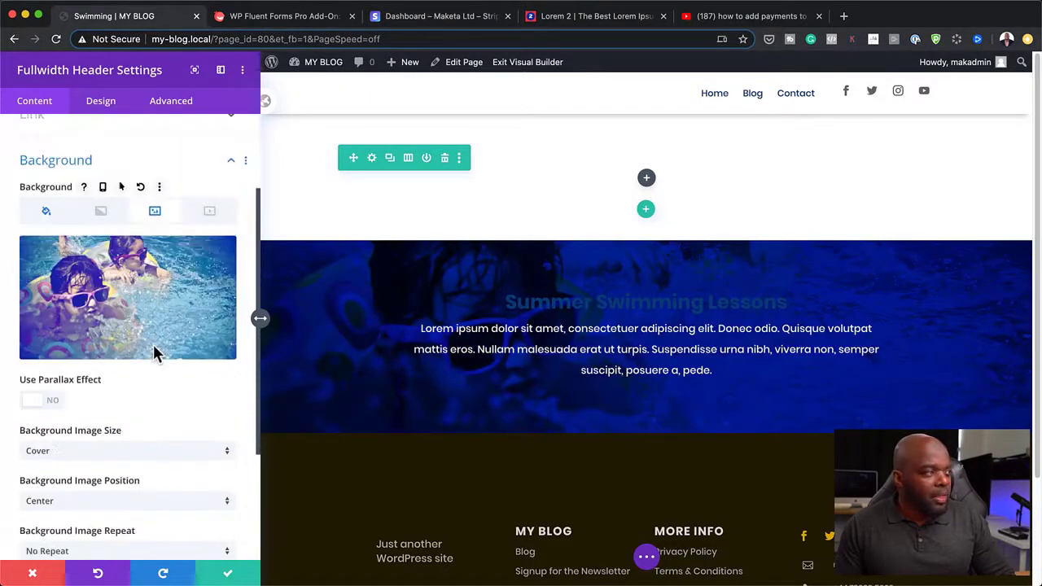
{"action": "left_click", "coordinate": [46, 214]}
{"action": "left_click", "coordinate": [78, 344]}
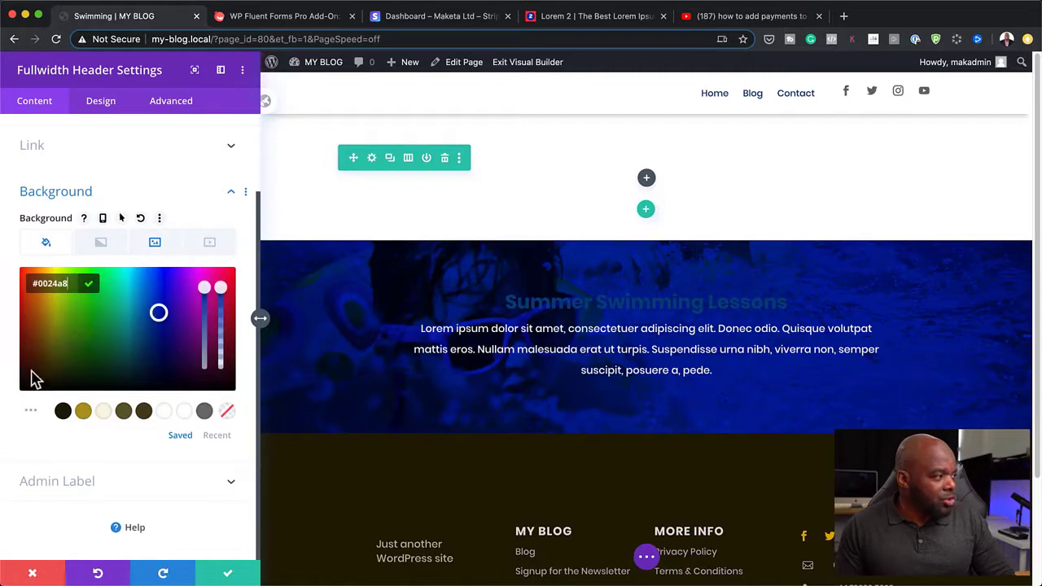
{"action": "left_click_drag", "start_coordinate": [30, 377], "coordinate": [17, 395]}
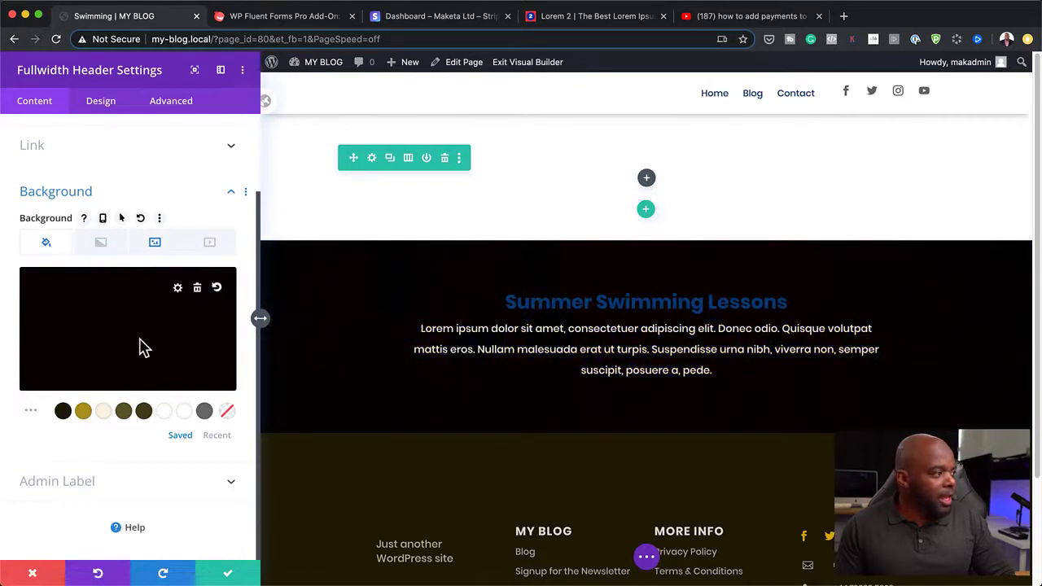
{"action": "mouse_move", "coordinate": [216, 301]}
{"action": "left_click_drag", "start_coordinate": [223, 290], "coordinate": [221, 318]}
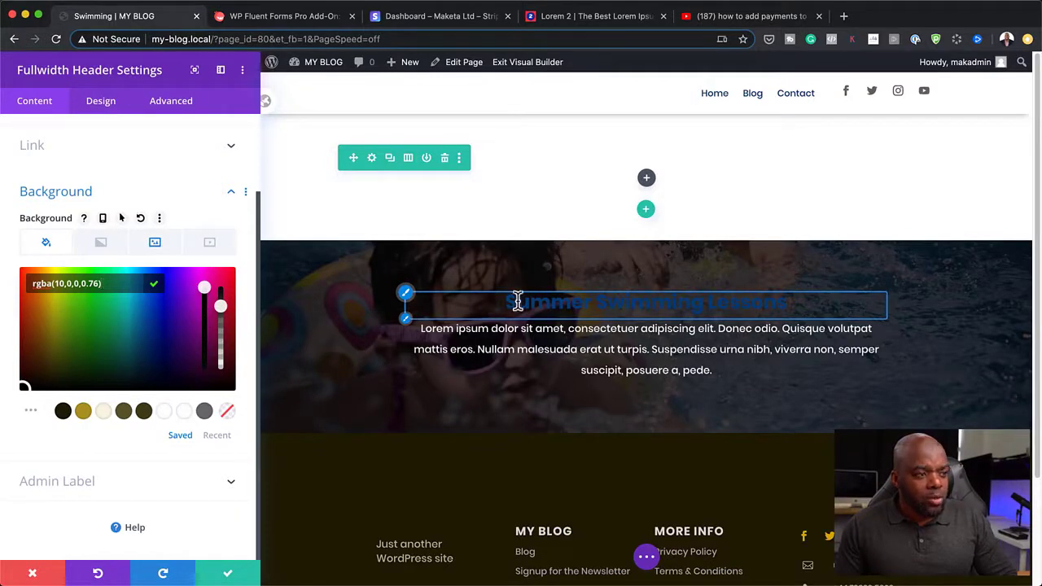
Style the header's title text in uppercase with a white text colour
{"action": "left_click", "coordinate": [406, 295]}
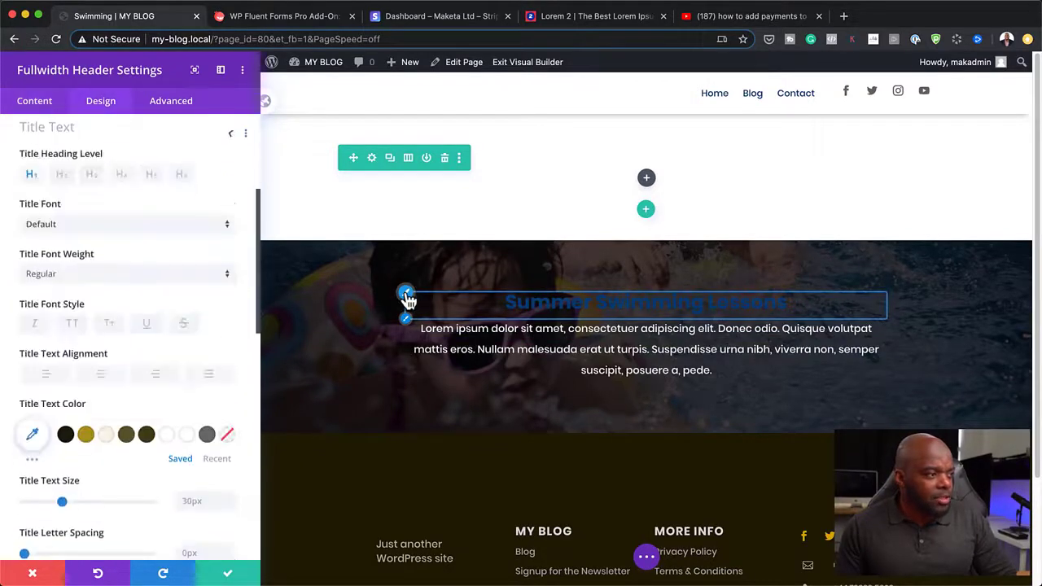
{"action": "left_click", "coordinate": [73, 330]}
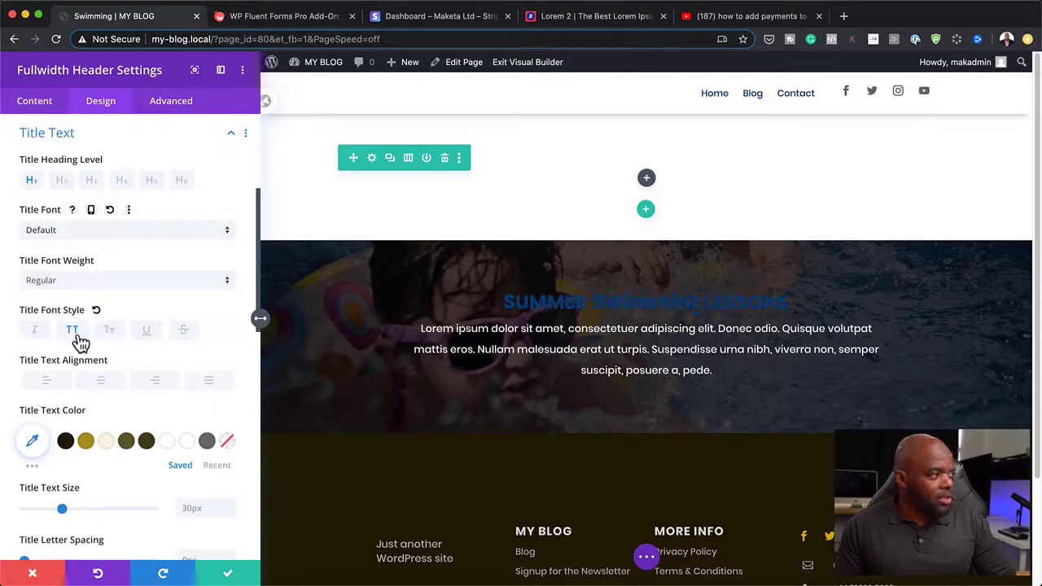
{"action": "left_click", "coordinate": [187, 442]}
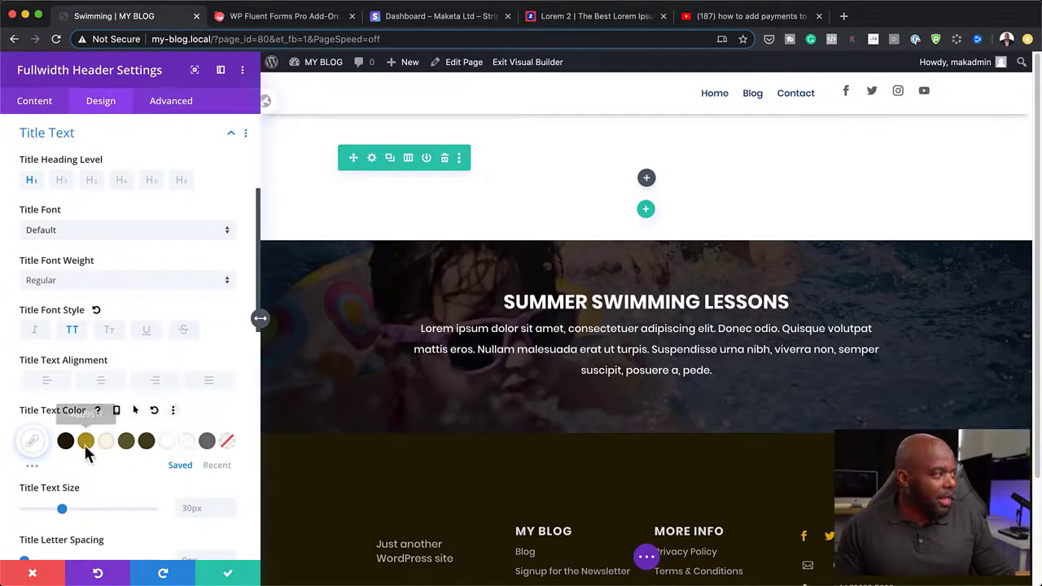
Set the header's linked top and bottom padding to 10vw and save the module settings
{"action": "scroll", "coordinate": [95, 448], "scroll_direction": "down", "scroll_amount": 10}
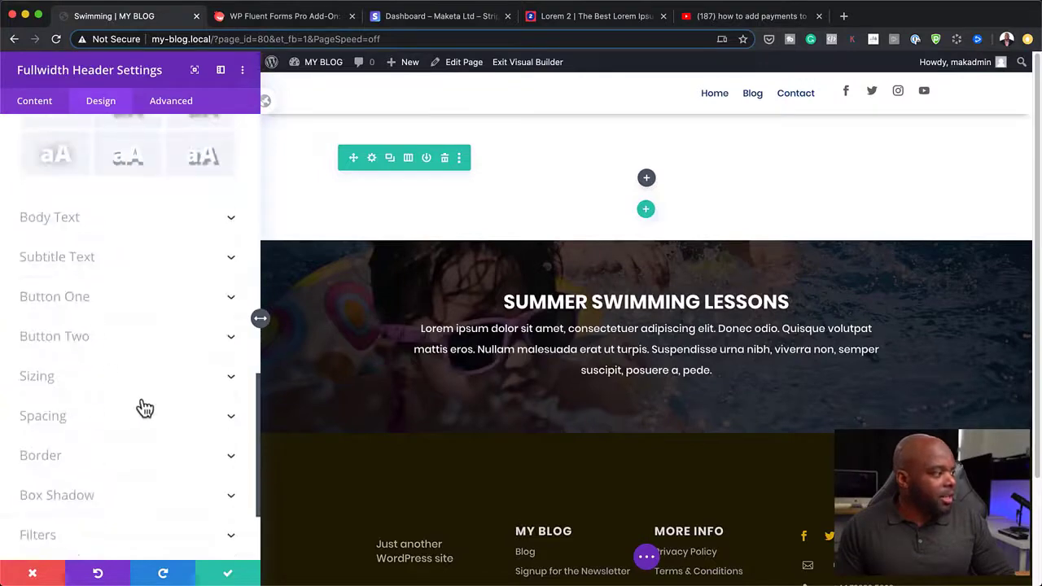
{"action": "left_click", "coordinate": [50, 415]}
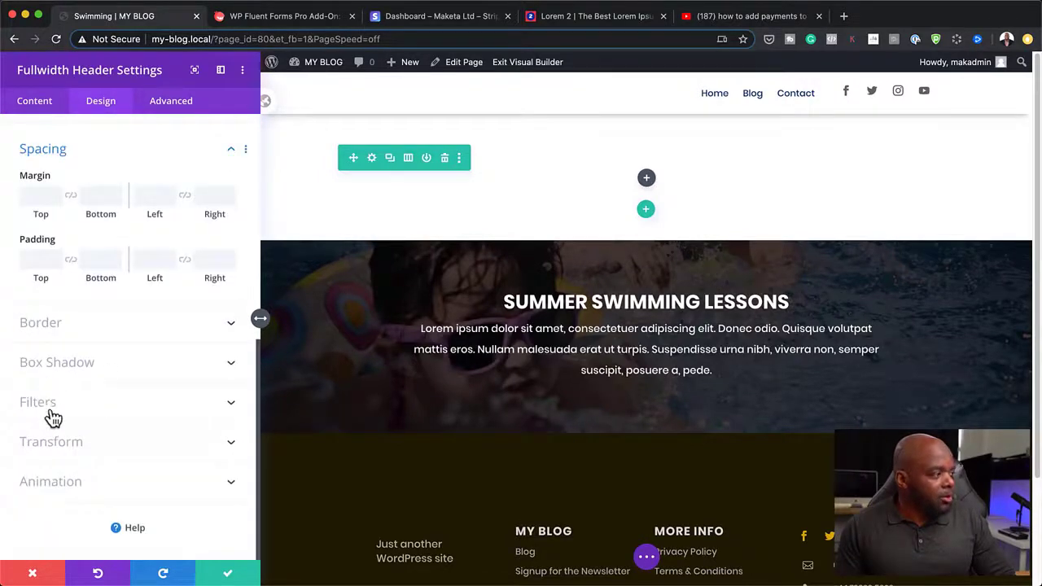
{"action": "left_click_drag", "start_coordinate": [40, 280], "coordinate": [45, 260]}
{"action": "double_click", "coordinate": [45, 259]}
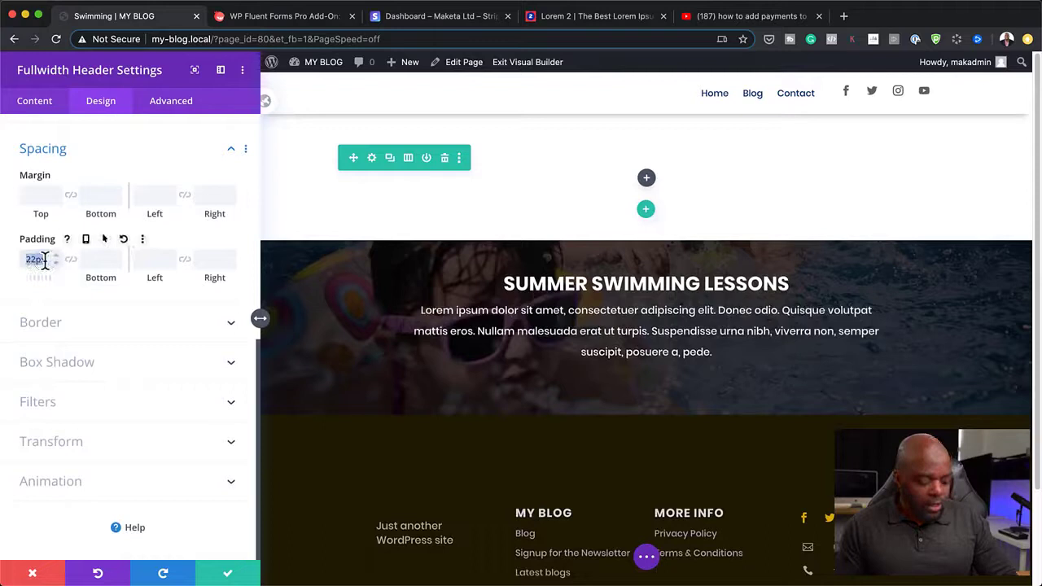
{"action": "type", "text": "7vw"}
{"action": "left_click", "coordinate": [71, 260]}
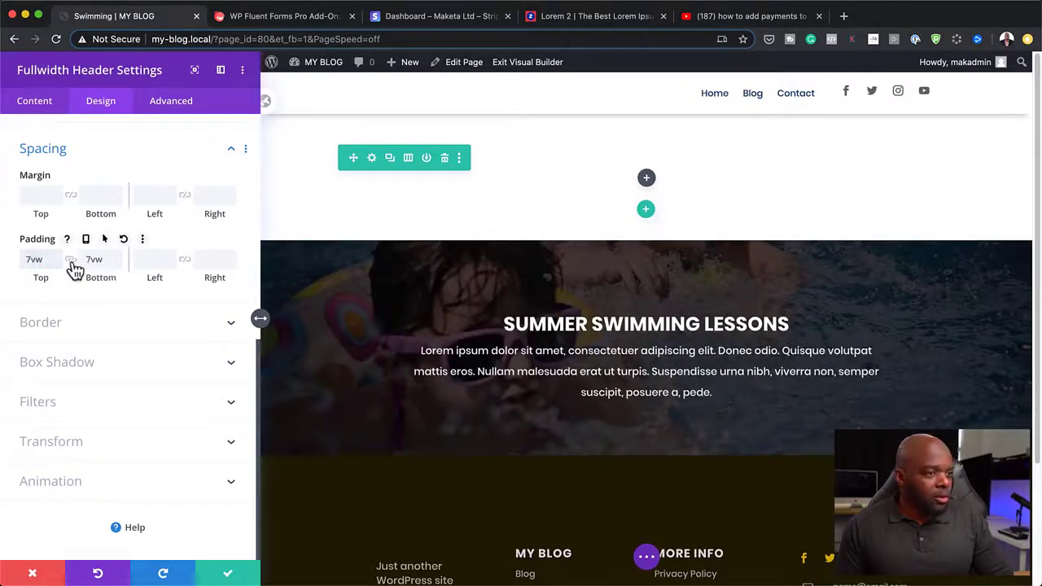
{"action": "left_click_drag", "start_coordinate": [36, 282], "coordinate": [40, 271]}
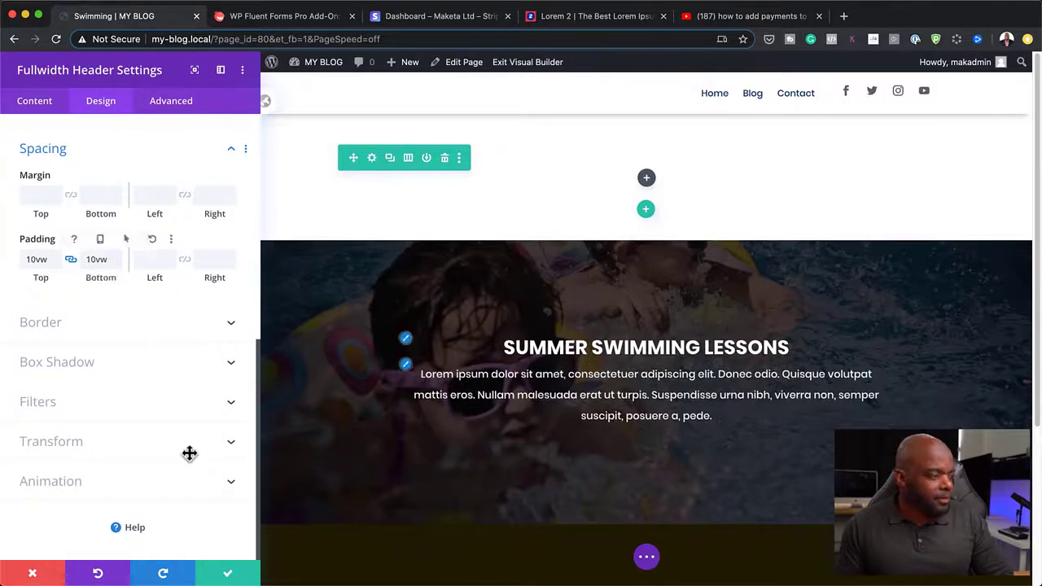
{"action": "left_click", "coordinate": [229, 575]}
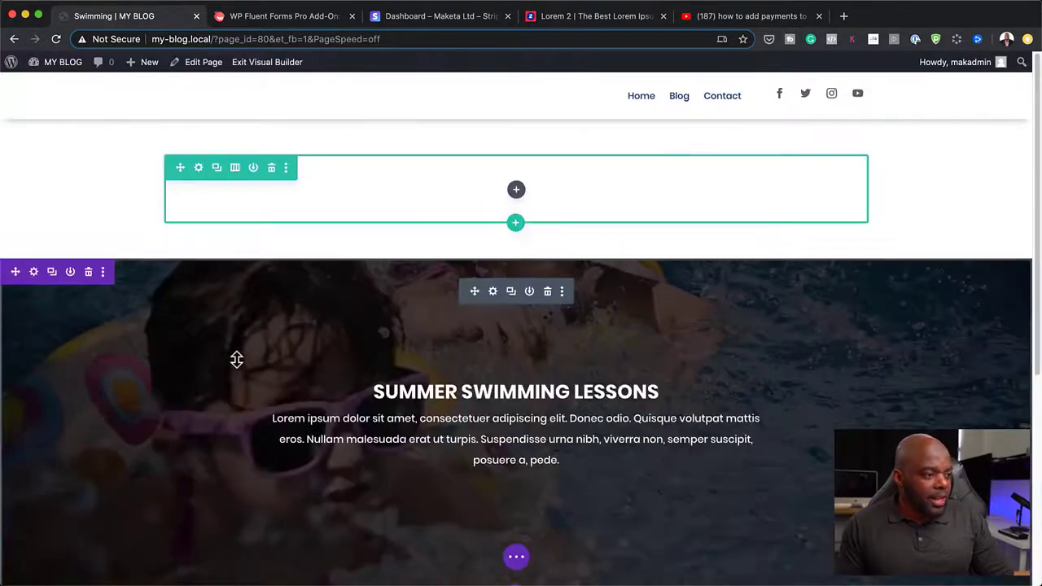
Move the empty regular section below the Summer Swimming Lessons fullwidth header section
{"action": "scroll", "coordinate": [231, 349], "scroll_direction": "down", "scroll_amount": 3}
{"action": "scroll", "coordinate": [231, 346], "scroll_direction": "up", "scroll_amount": 3}
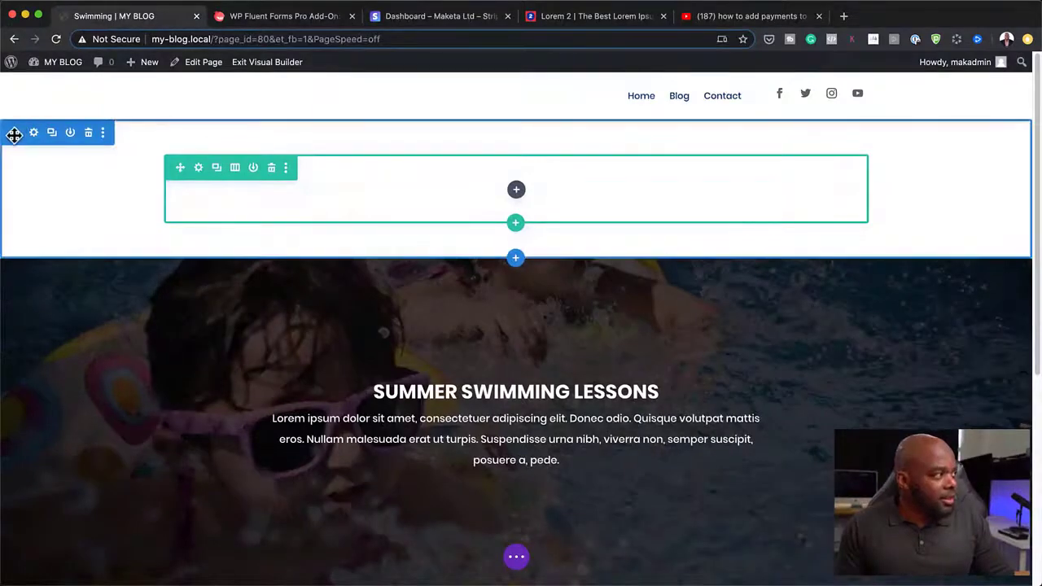
{"action": "left_click_drag", "start_coordinate": [13, 136], "coordinate": [6, 485]}
Insert a Text module into the empty row below the fullwidth header
{"action": "scroll", "coordinate": [847, 396], "scroll_direction": "down", "scroll_amount": 1}
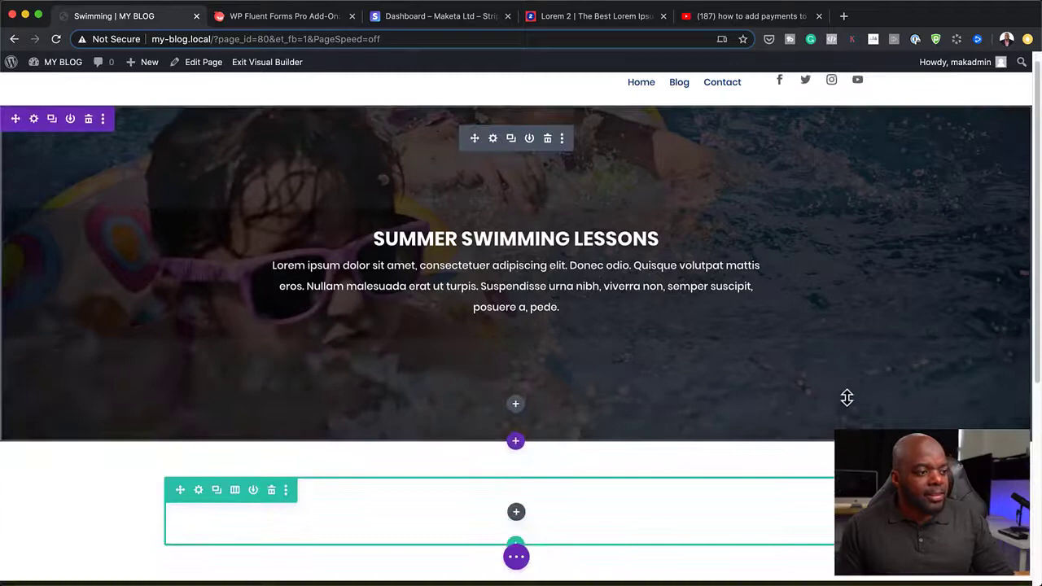
{"action": "left_click", "coordinate": [516, 495]}
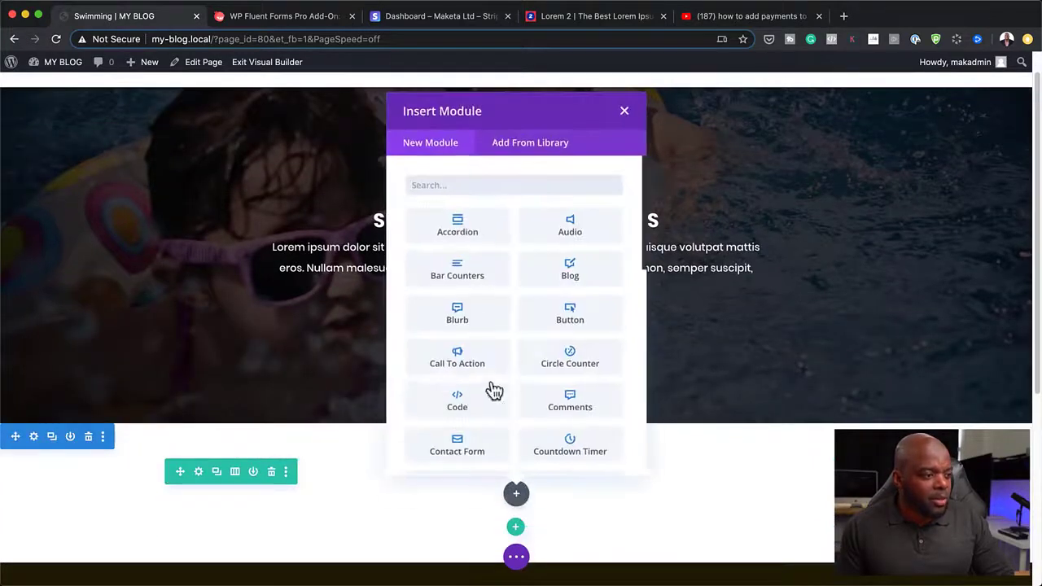
{"action": "type", "text": "text"}
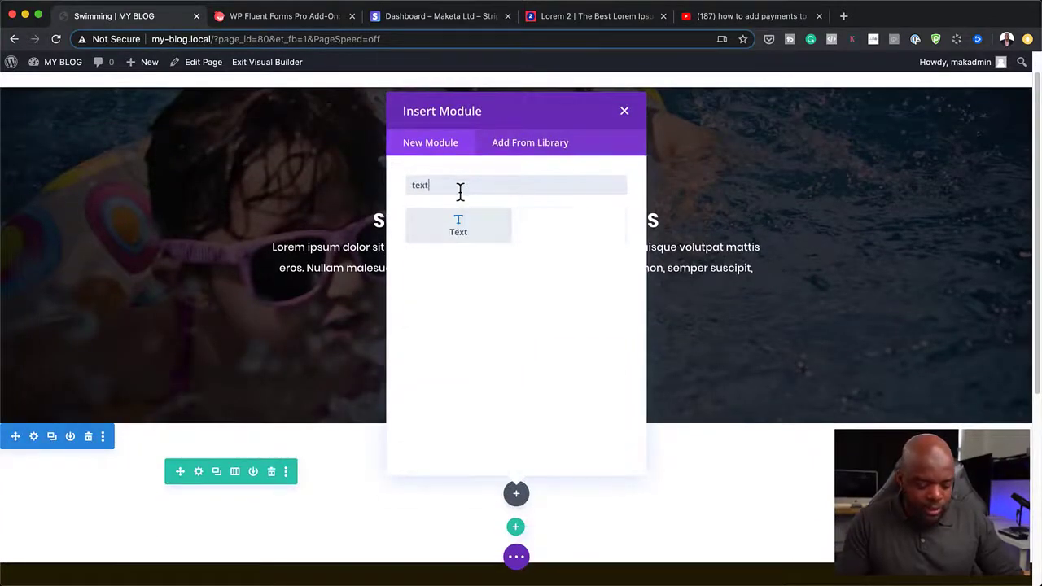
{"action": "left_click", "coordinate": [463, 236]}
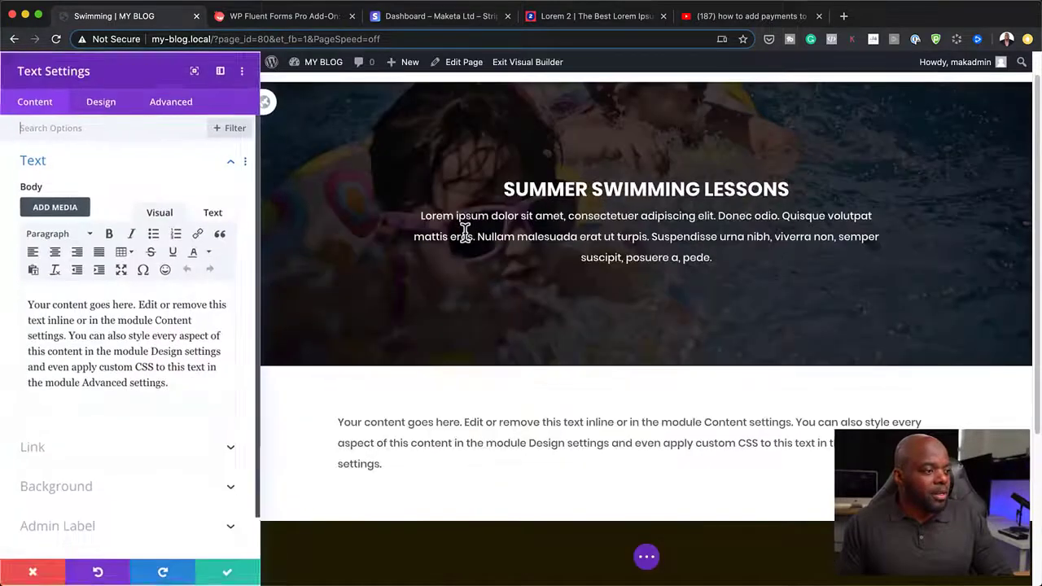
Save the new Text module with its placeholder content
{"action": "left_click", "coordinate": [231, 574]}
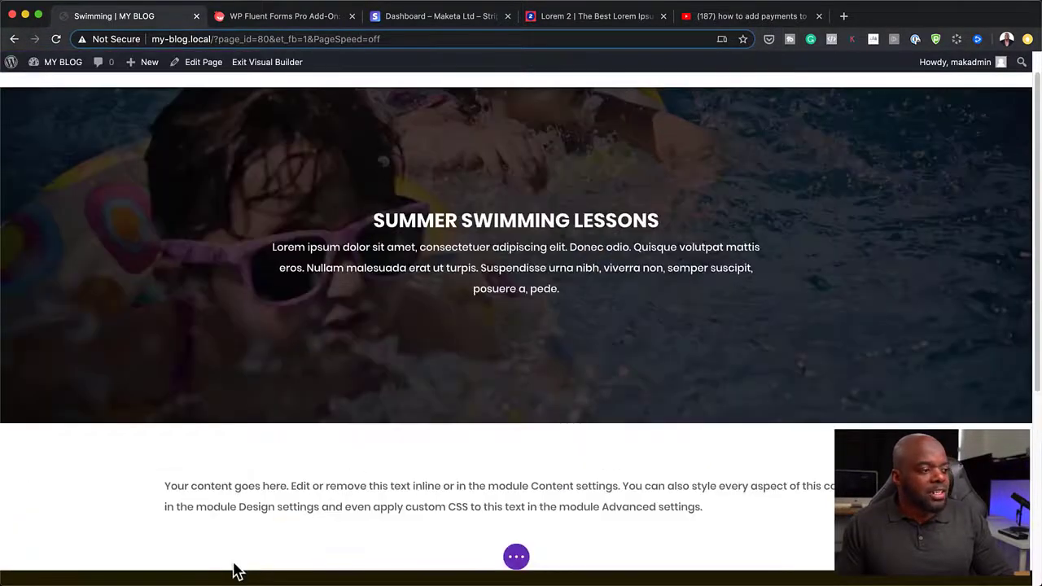
{"action": "scroll", "coordinate": [846, 371], "scroll_direction": "up", "scroll_amount": 1}
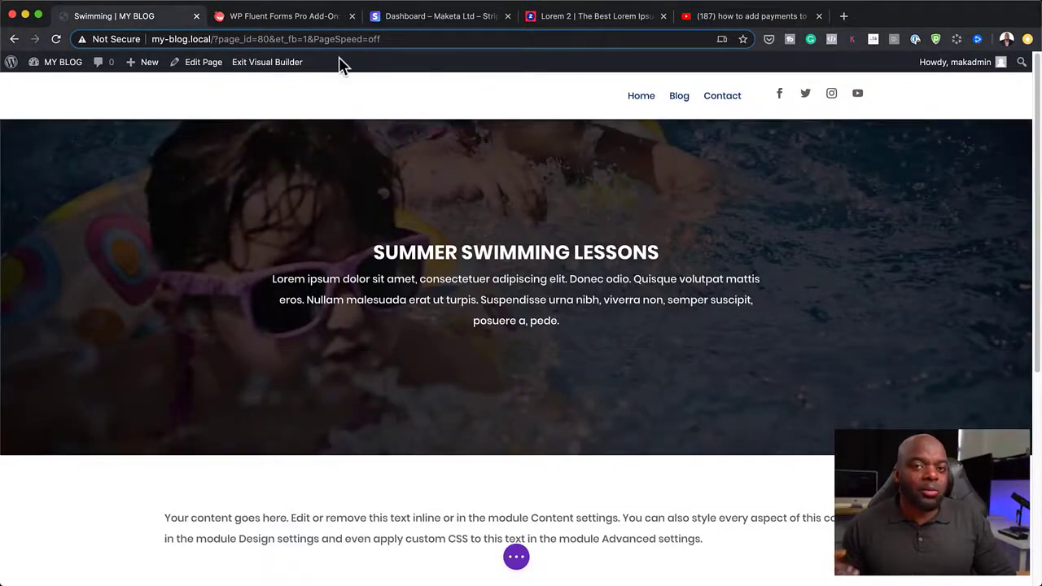
{"action": "mouse_move", "coordinate": [56, 63]}
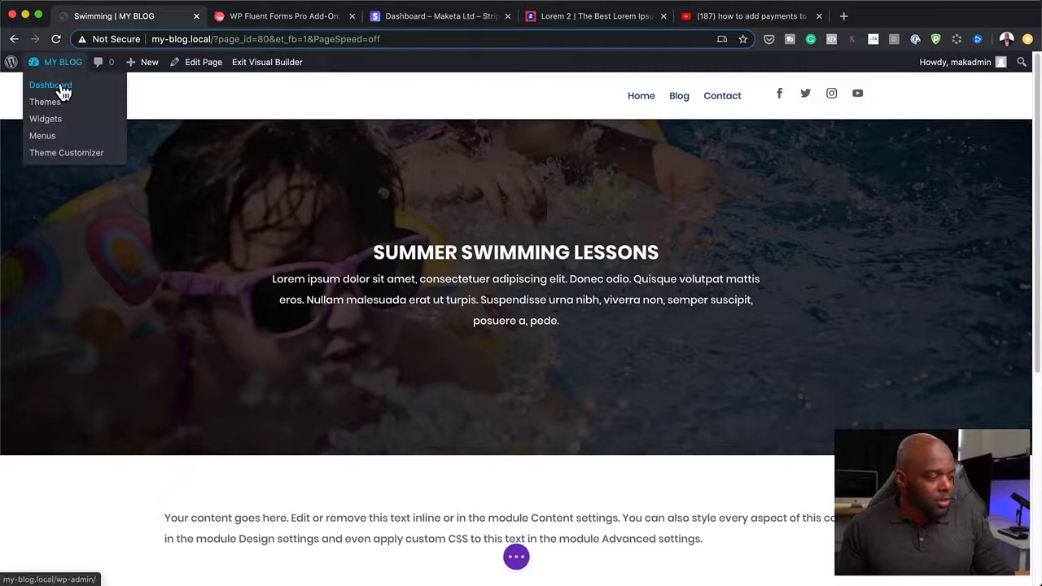
{"action": "left_click", "coordinate": [51, 85]}
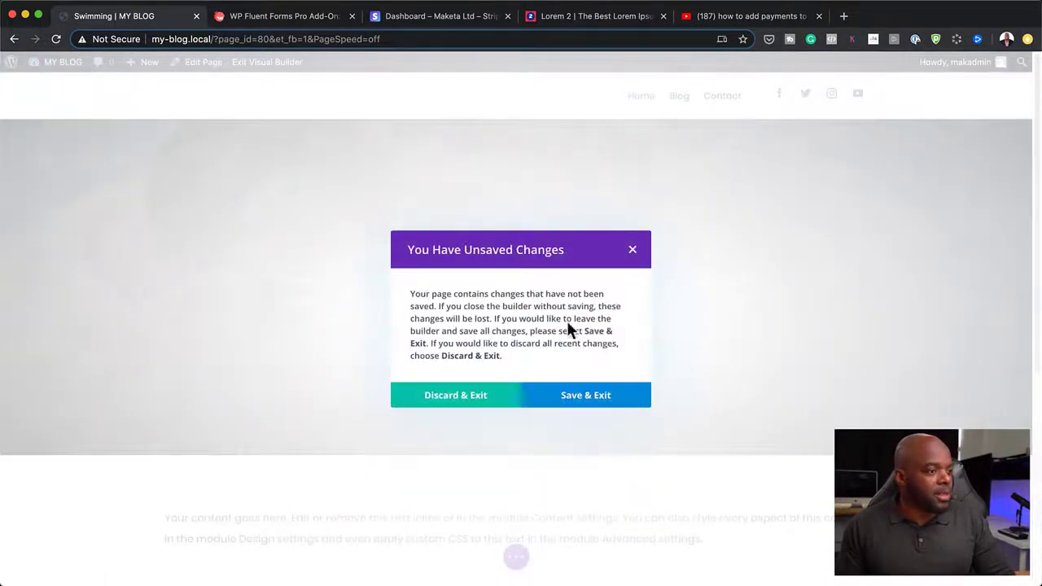
{"action": "left_click", "coordinate": [633, 250]}
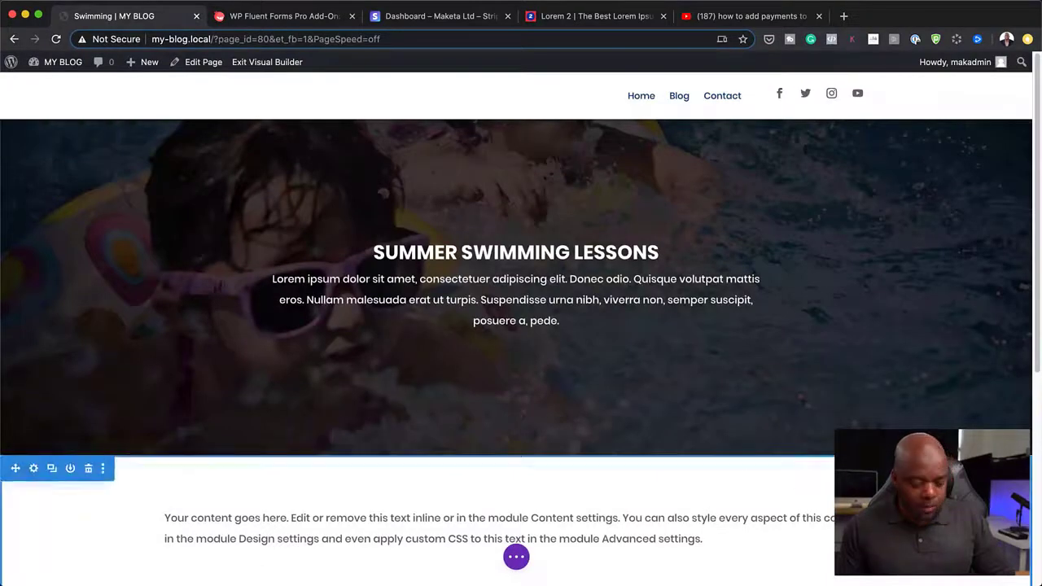
Save the Divi layout, and in the WordPress editor set the Swimming page's template to Blank Page and update it
{"action": "left_click", "coordinate": [516, 557]}
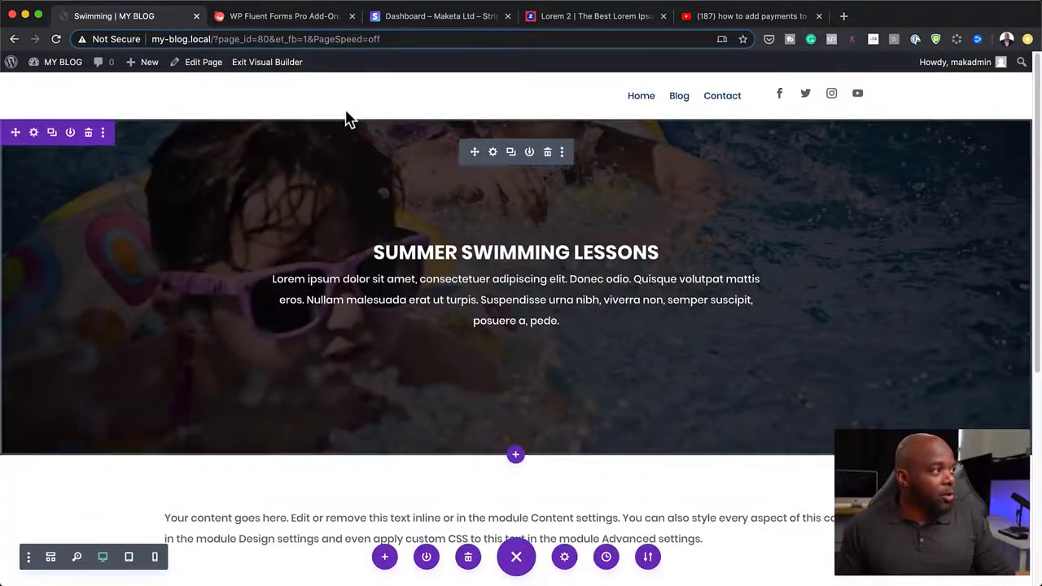
{"action": "left_click", "coordinate": [204, 63]}
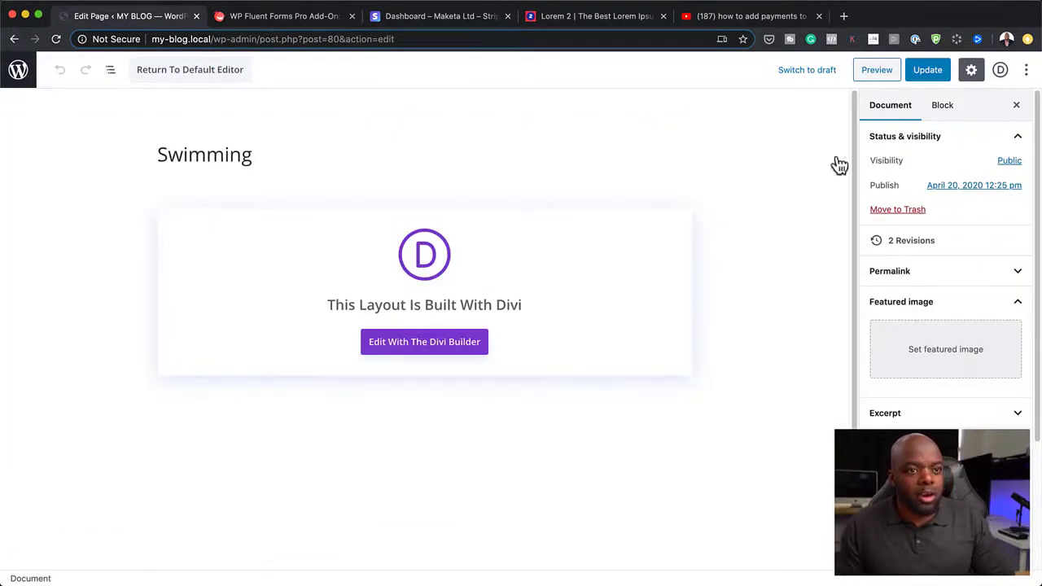
{"action": "scroll", "coordinate": [960, 424], "scroll_direction": "down", "scroll_amount": 1}
{"action": "scroll", "coordinate": [961, 425], "scroll_direction": "down", "scroll_amount": 2}
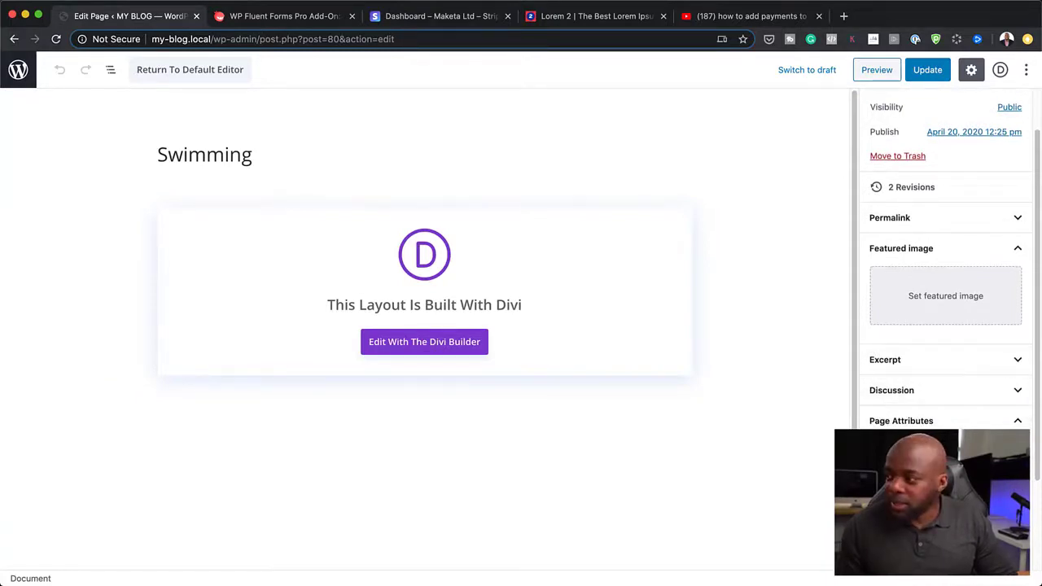
{"action": "left_click", "coordinate": [947, 469]}
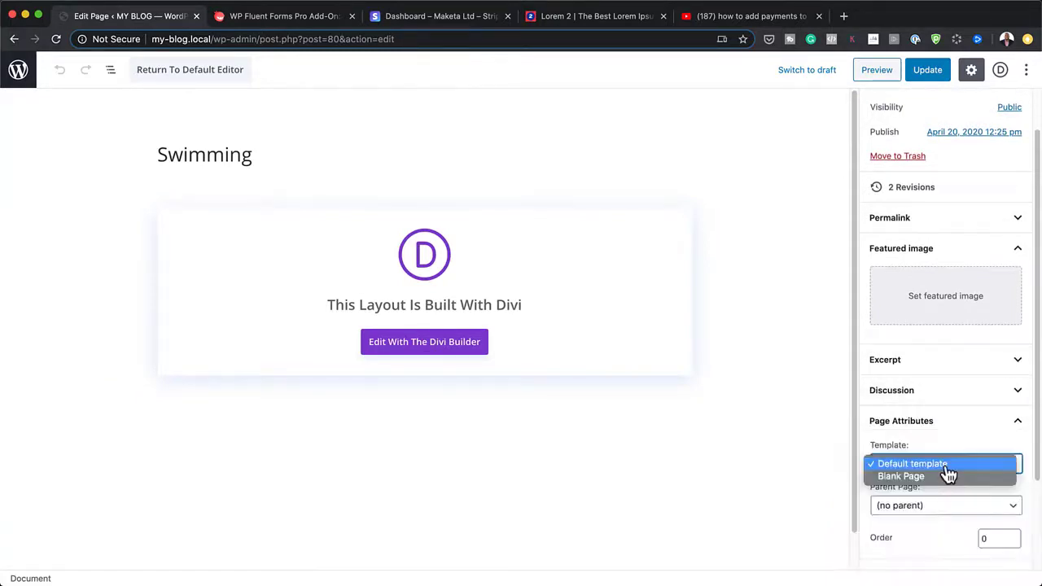
{"action": "left_click", "coordinate": [901, 477]}
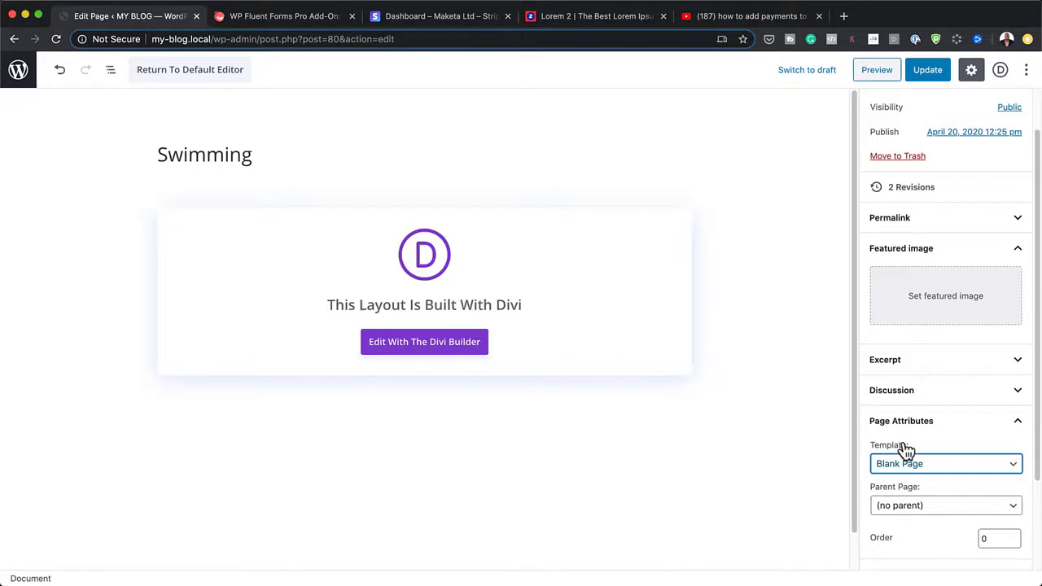
{"action": "left_click", "coordinate": [934, 70]}
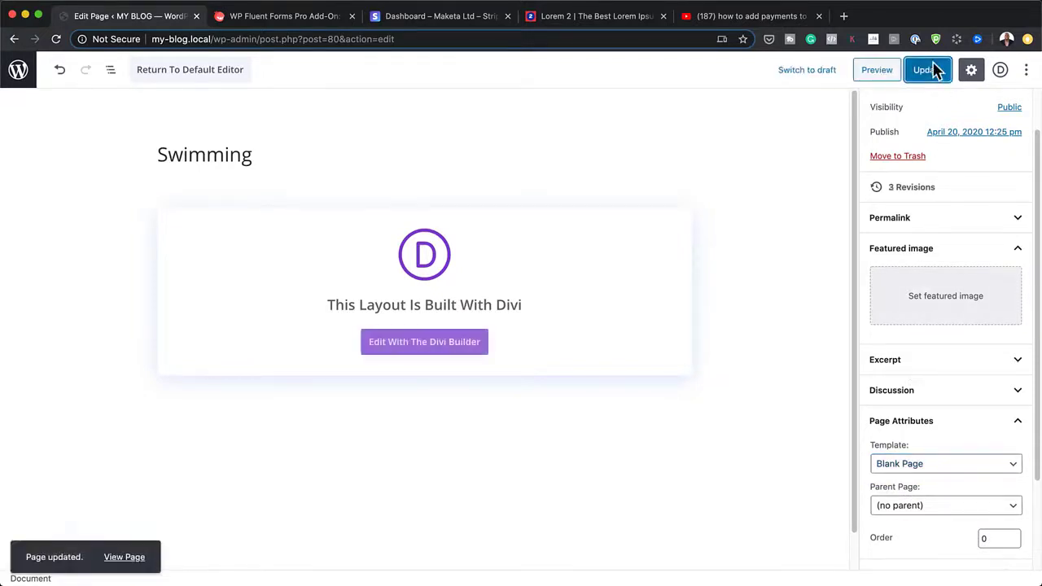
Preview the updated Swimming page and return to the WordPress dashboard, saving the builder's changes on exit
{"action": "left_click", "coordinate": [883, 74]}
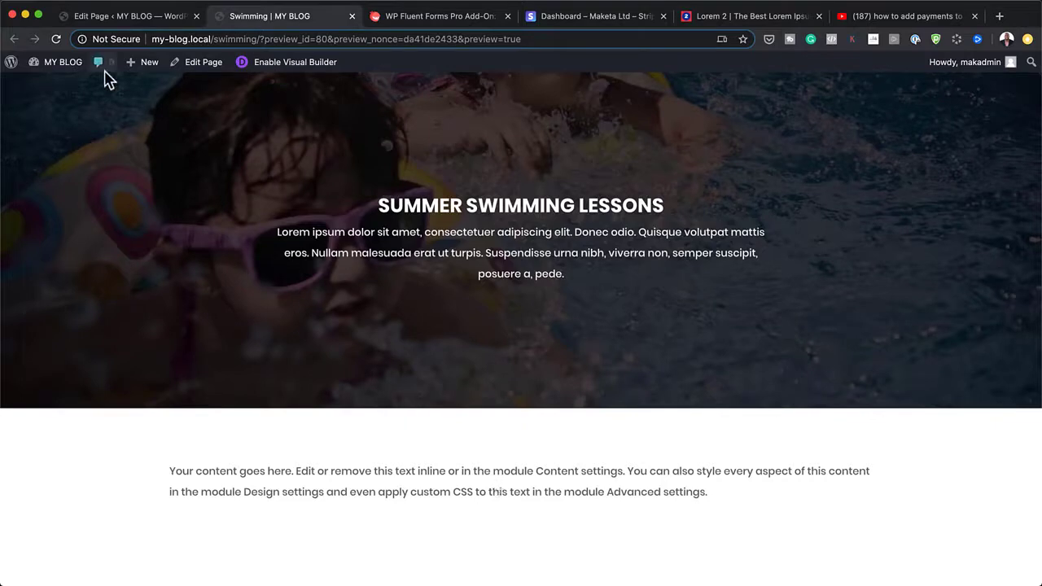
{"action": "left_click", "coordinate": [105, 17]}
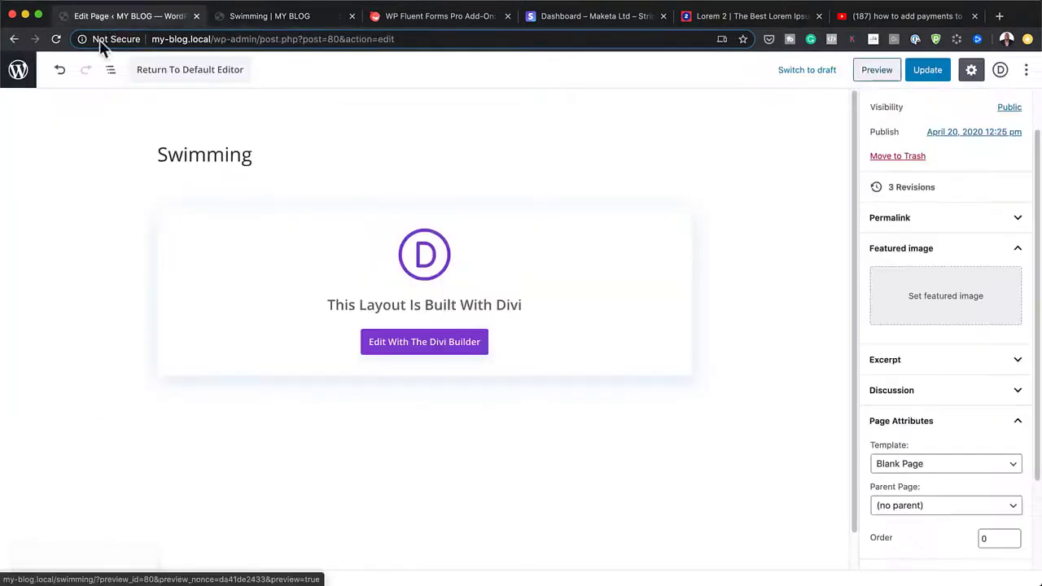
{"action": "left_click", "coordinate": [15, 41]}
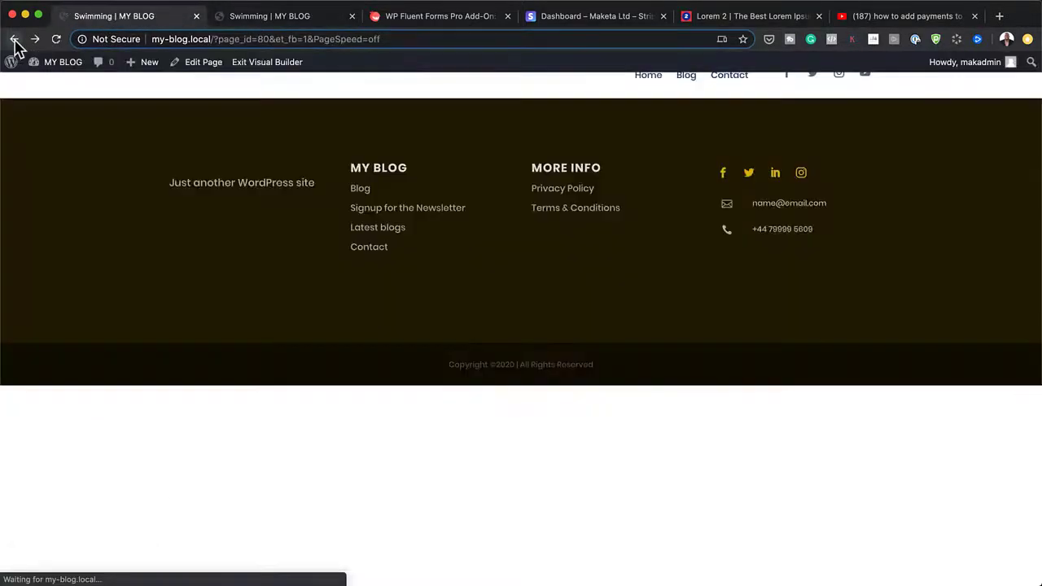
{"action": "mouse_move", "coordinate": [37, 62]}
{"action": "left_click", "coordinate": [50, 88]}
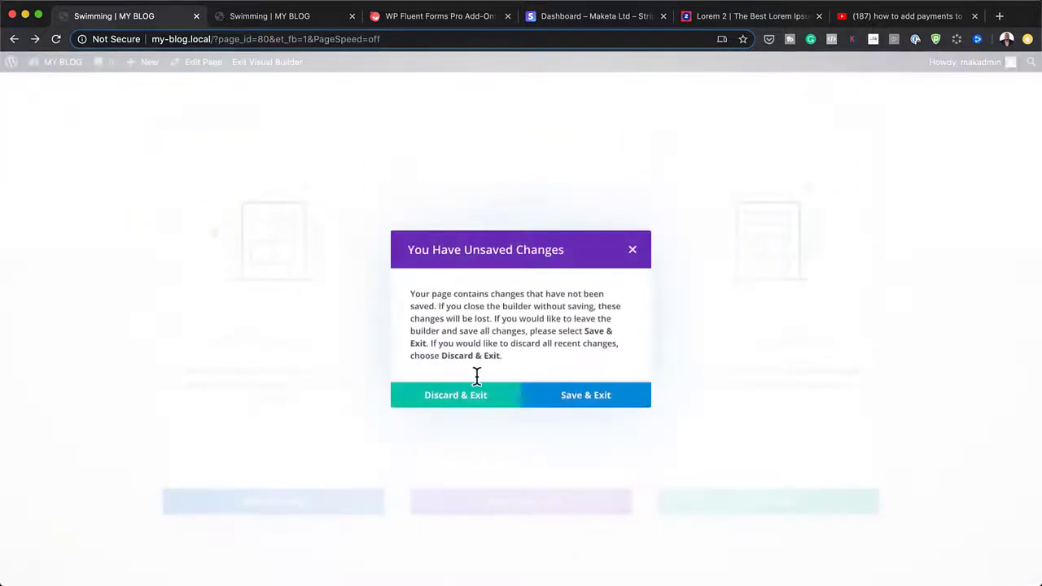
{"action": "left_click", "coordinate": [570, 397]}
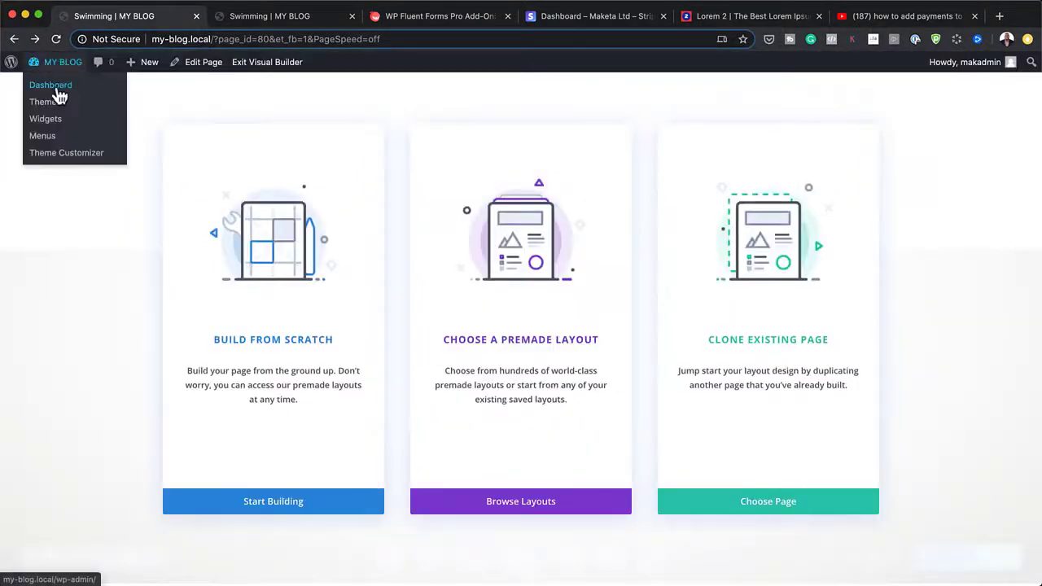
{"action": "left_click", "coordinate": [60, 91]}
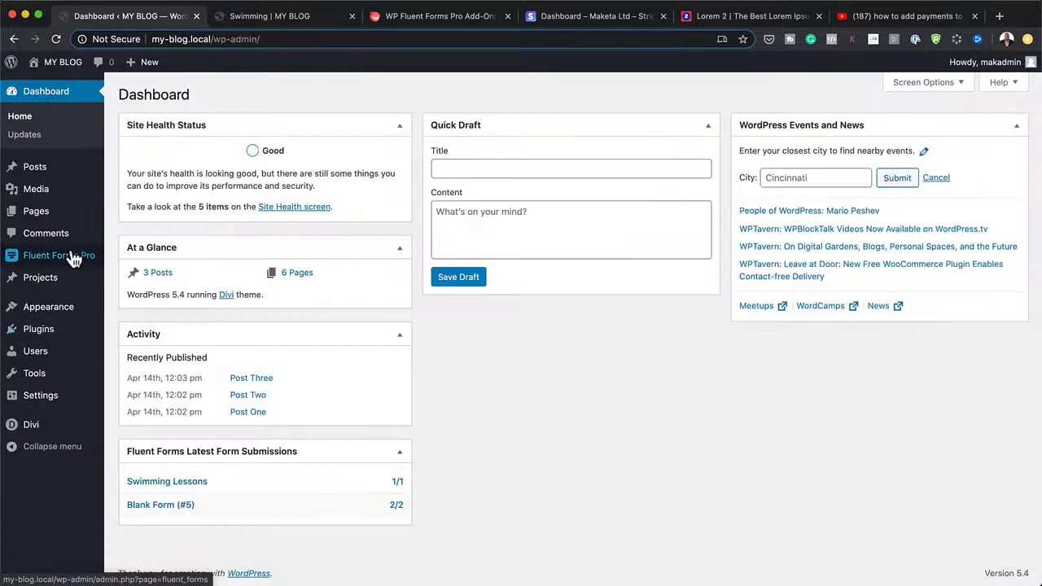
Create a new blank form in Fluent Forms Pro and add Name Fields and a Time & Date field
{"action": "mouse_move", "coordinate": [74, 258]}
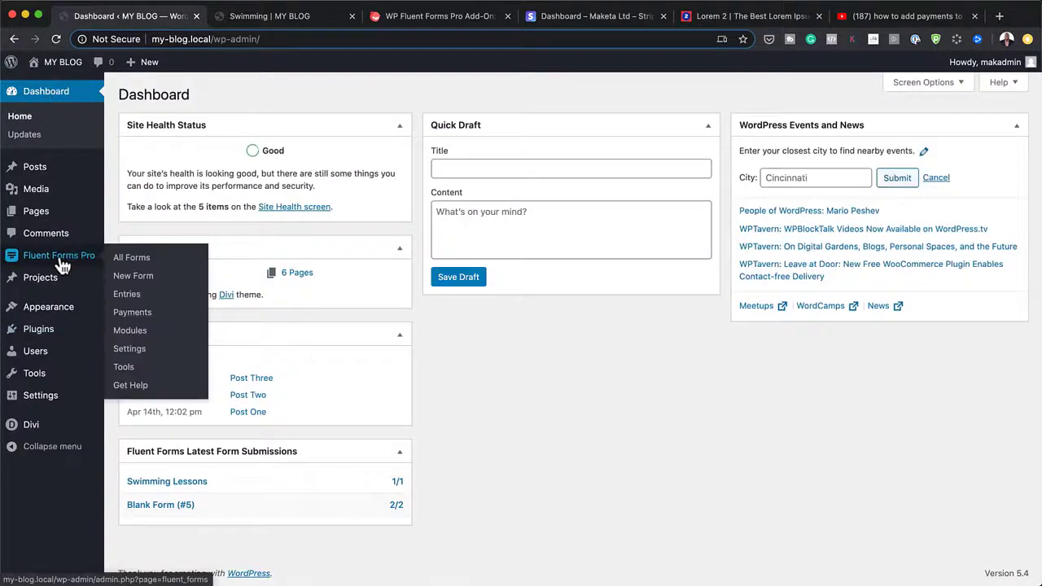
{"action": "left_click", "coordinate": [142, 276]}
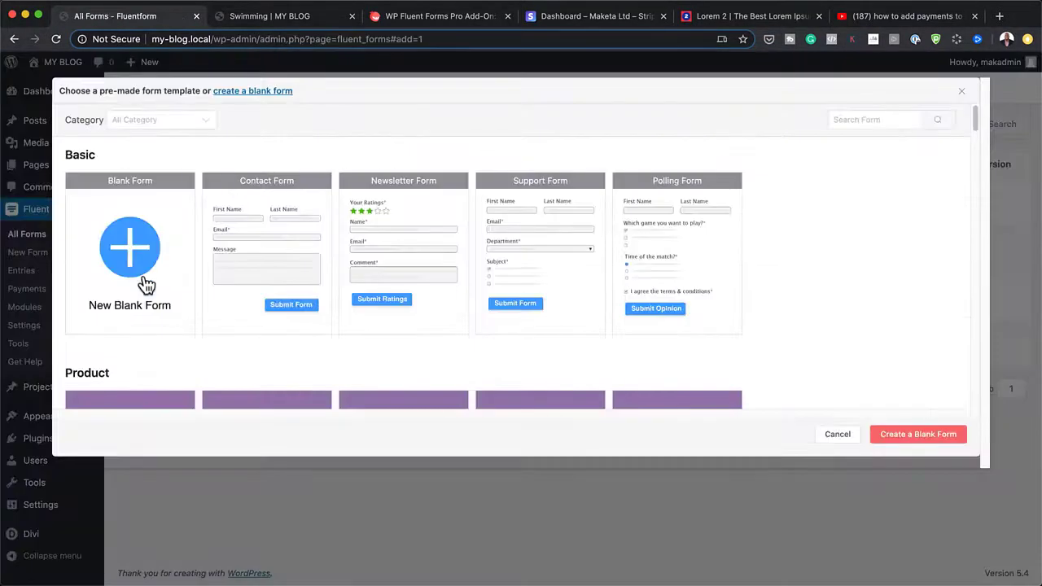
{"action": "left_click", "coordinate": [133, 262]}
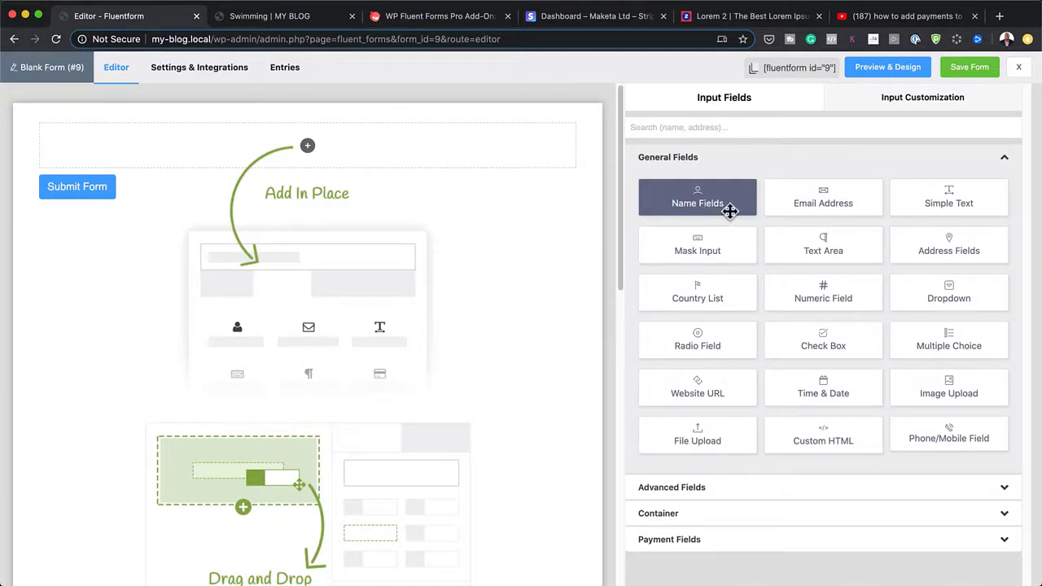
{"action": "left_click", "coordinate": [724, 204]}
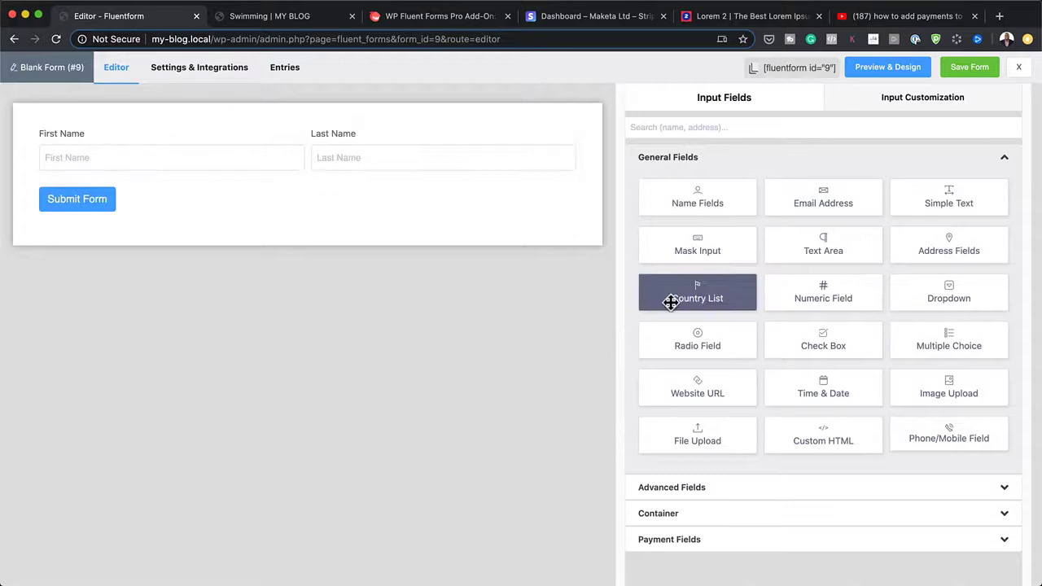
{"action": "left_click", "coordinate": [830, 392]}
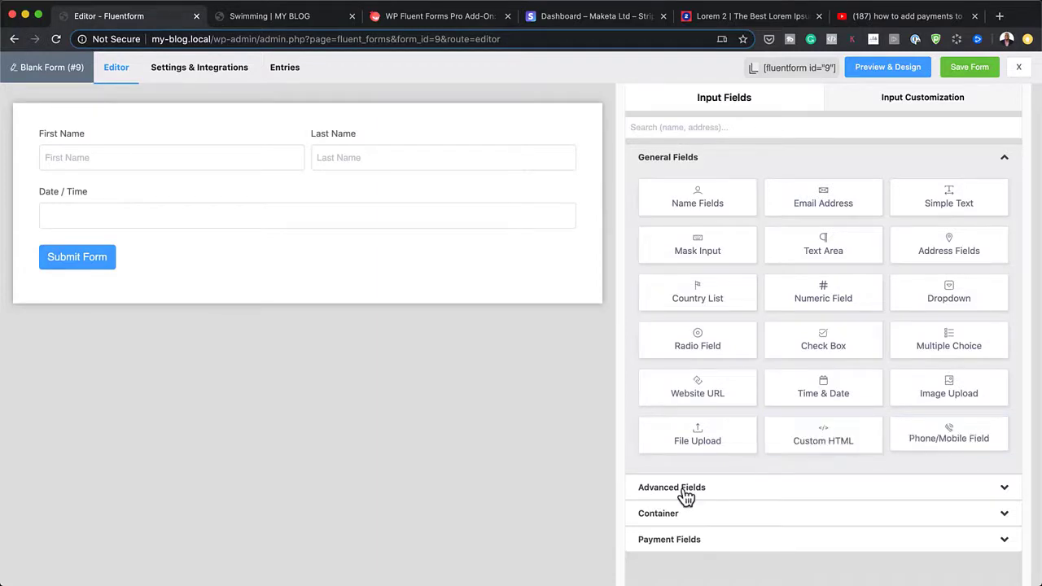
Add a Payment Field with a payment amount of 29, followed by a Payment Method Field
{"action": "left_click", "coordinate": [685, 541]}
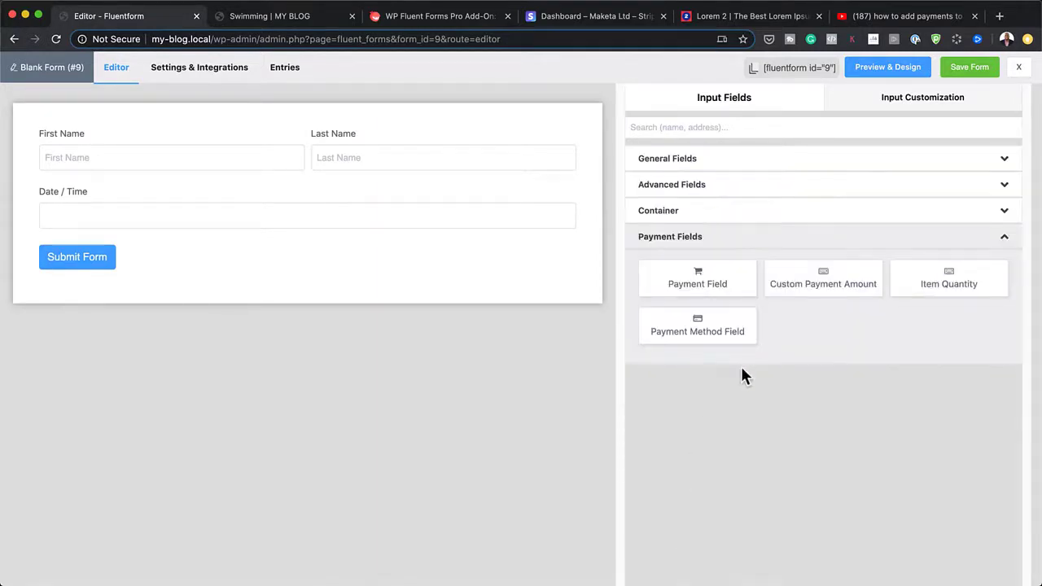
{"action": "left_click", "coordinate": [726, 283]}
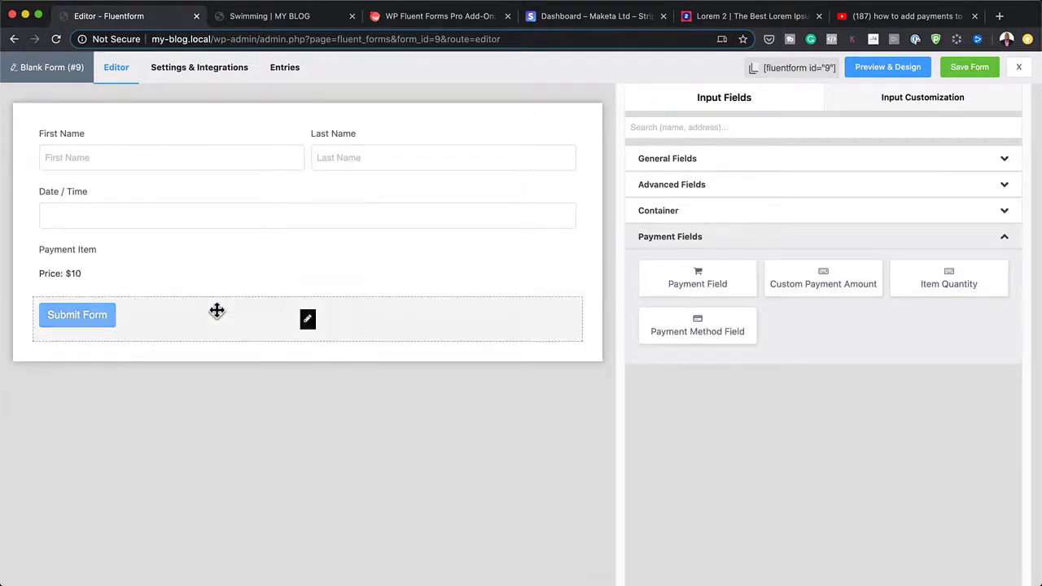
{"action": "mouse_move", "coordinate": [85, 265]}
{"action": "left_click", "coordinate": [300, 267]}
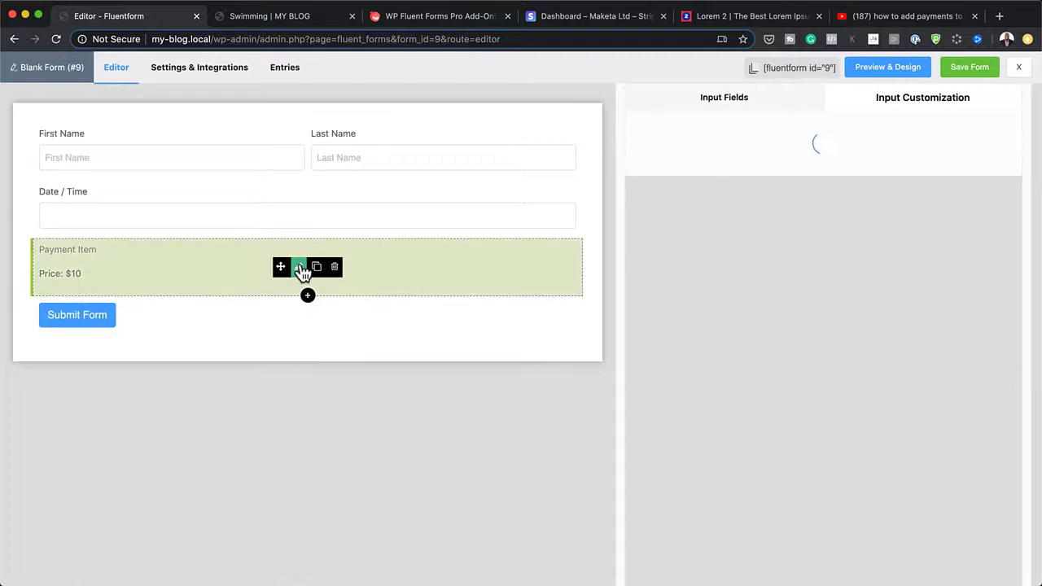
{"action": "left_click_drag", "start_coordinate": [668, 349], "coordinate": [622, 348]}
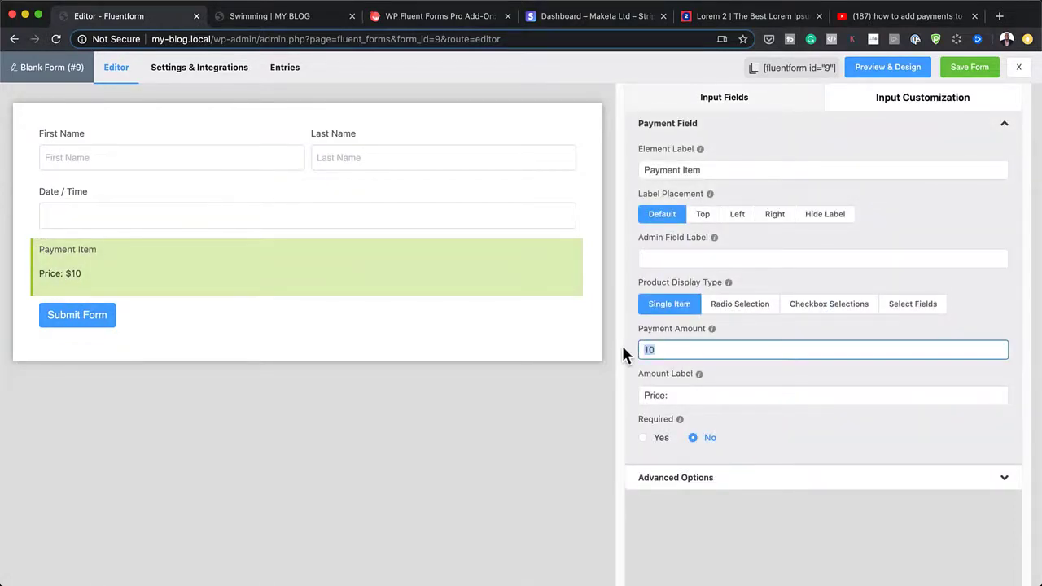
{"action": "type", "text": "29"}
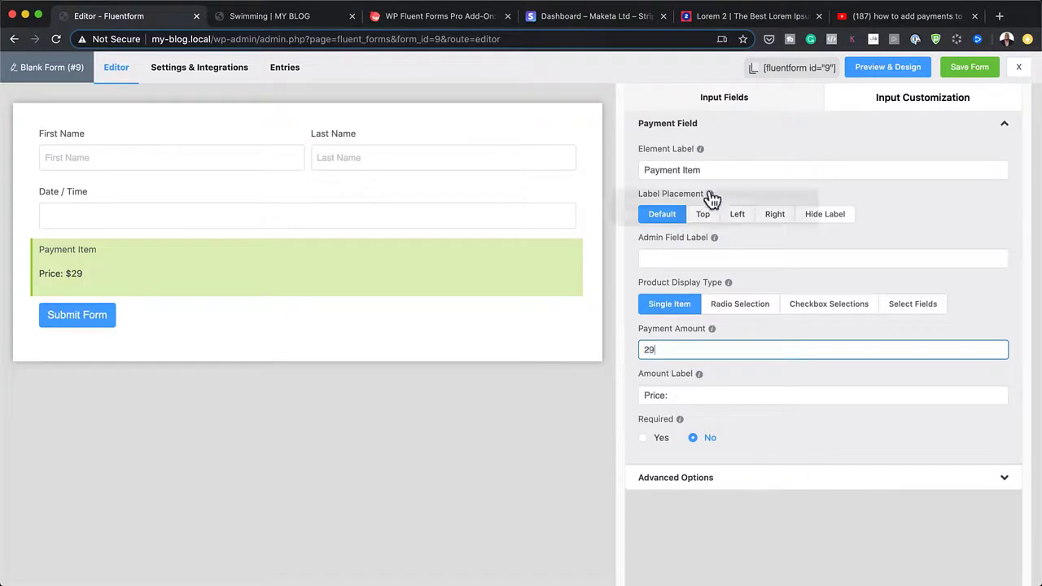
{"action": "left_click", "coordinate": [762, 108]}
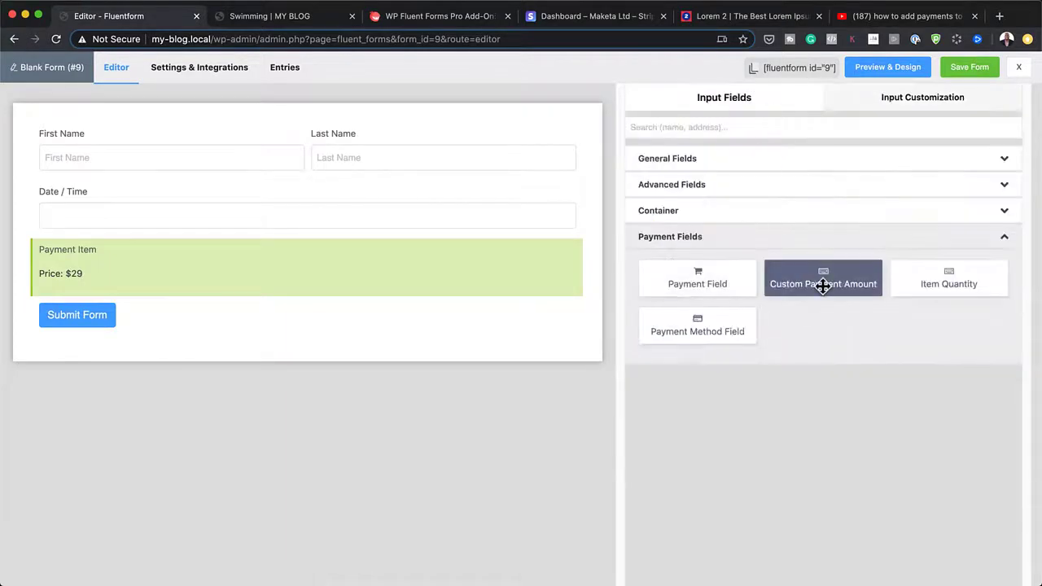
{"action": "left_click", "coordinate": [725, 334]}
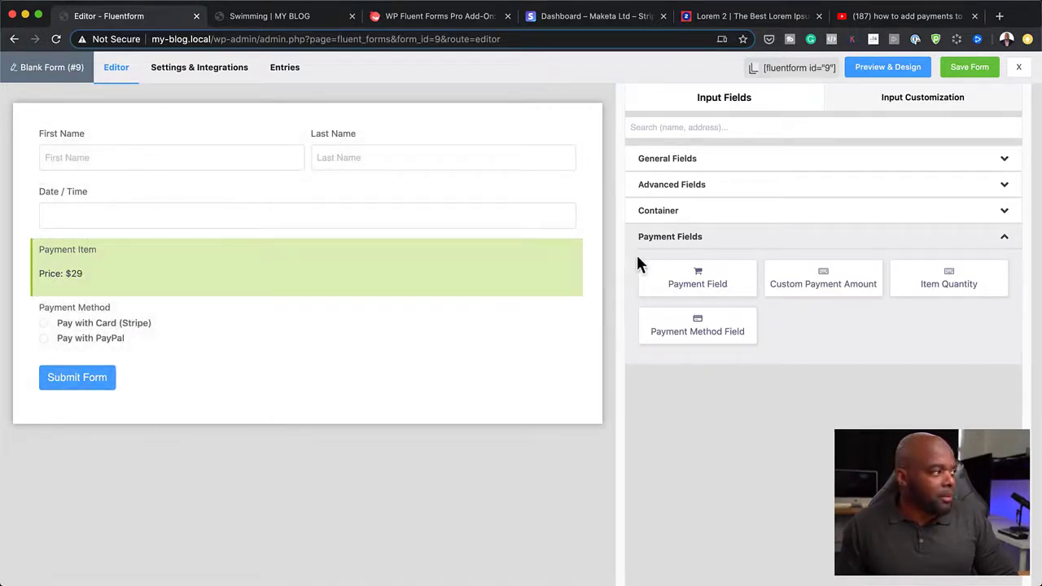
Add a Phone/Mobile field between Date / Time and Payment Item, and a GDPR Agreement field below Payment Method
{"action": "left_click", "coordinate": [709, 188]}
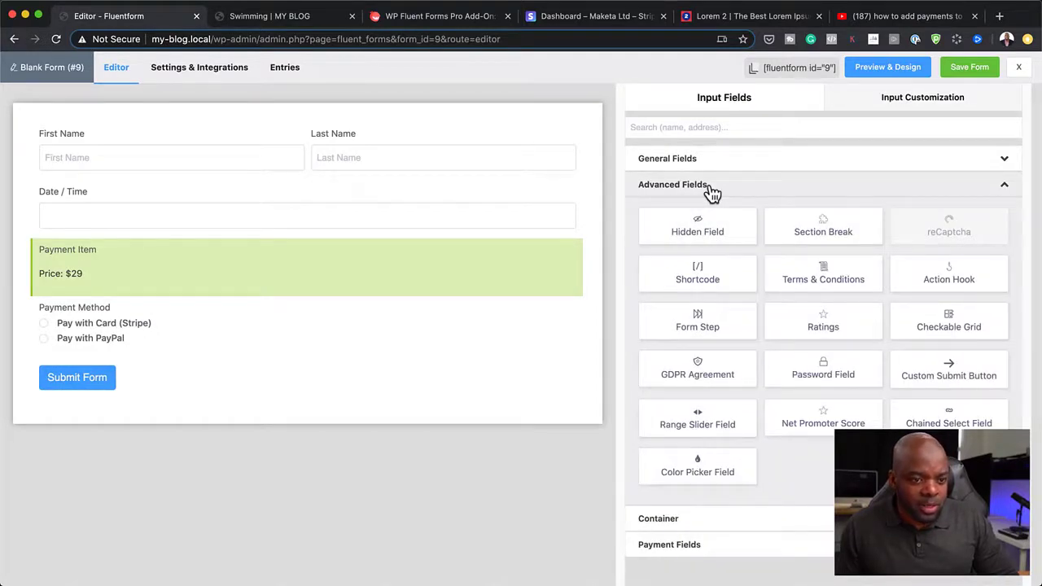
{"action": "left_click", "coordinate": [708, 158]}
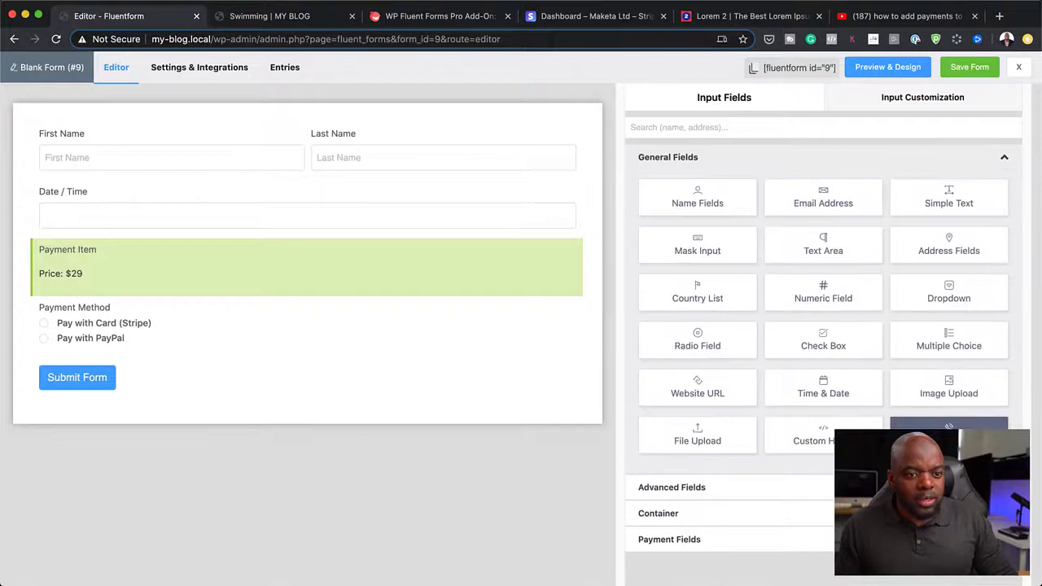
{"action": "left_click", "coordinate": [948, 440]}
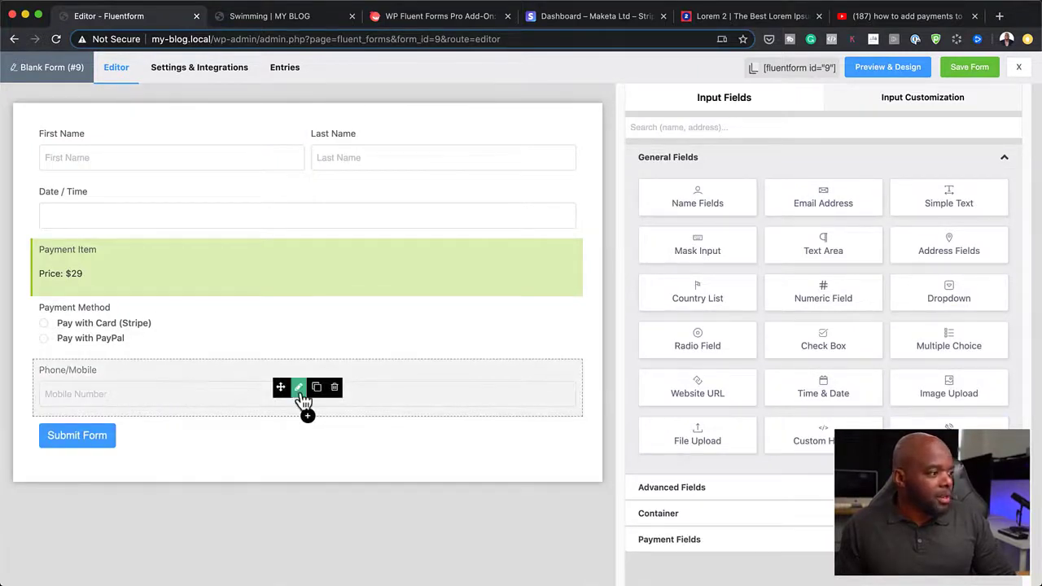
{"action": "left_click_drag", "start_coordinate": [280, 387], "coordinate": [284, 263]}
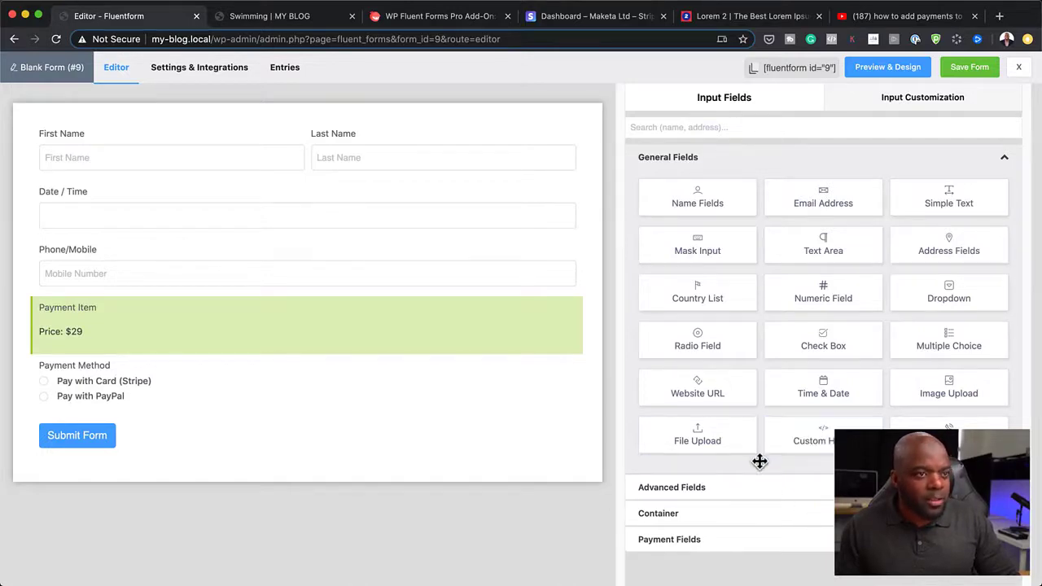
{"action": "left_click", "coordinate": [720, 488]}
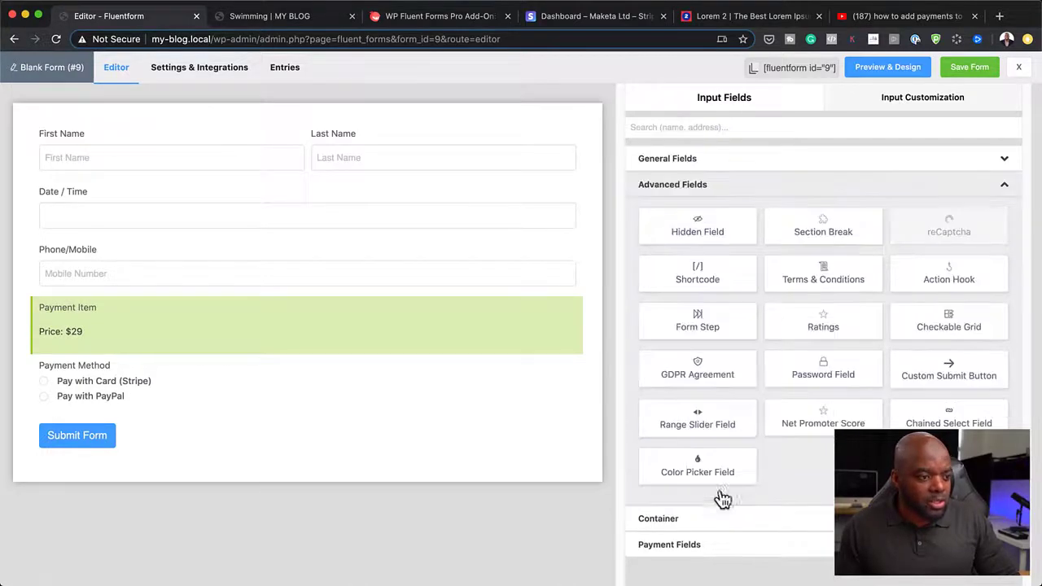
{"action": "left_click", "coordinate": [688, 371]}
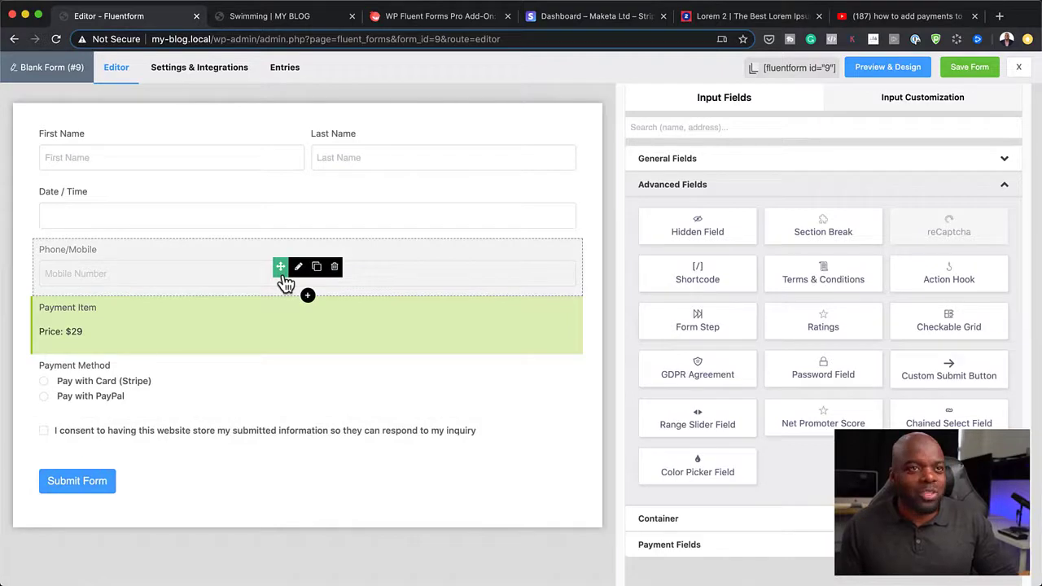
Save the blank form with the booking fields and copy its shortcode
{"action": "left_click", "coordinate": [969, 66]}
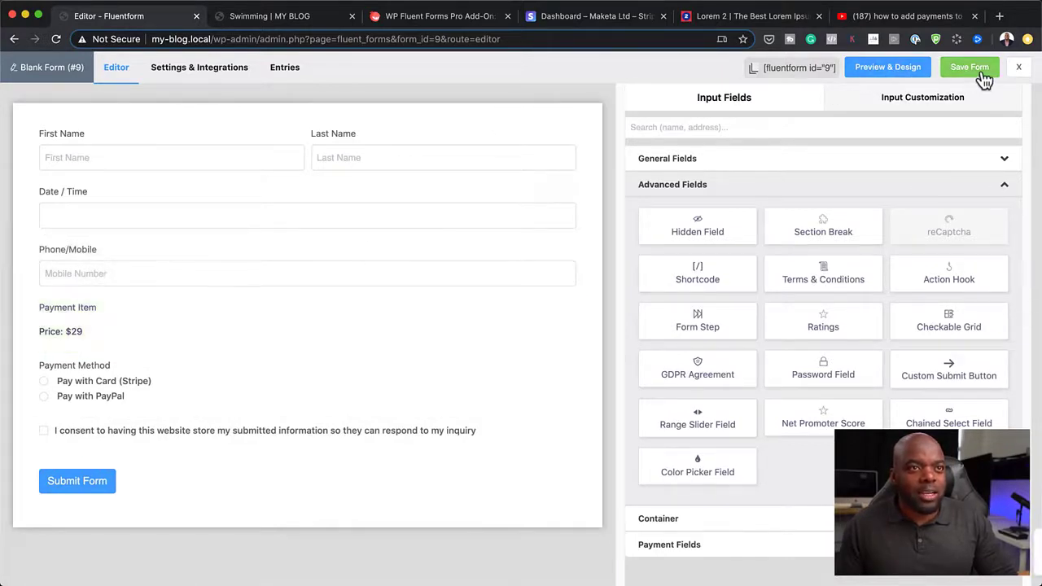
{"action": "left_click", "coordinate": [754, 70]}
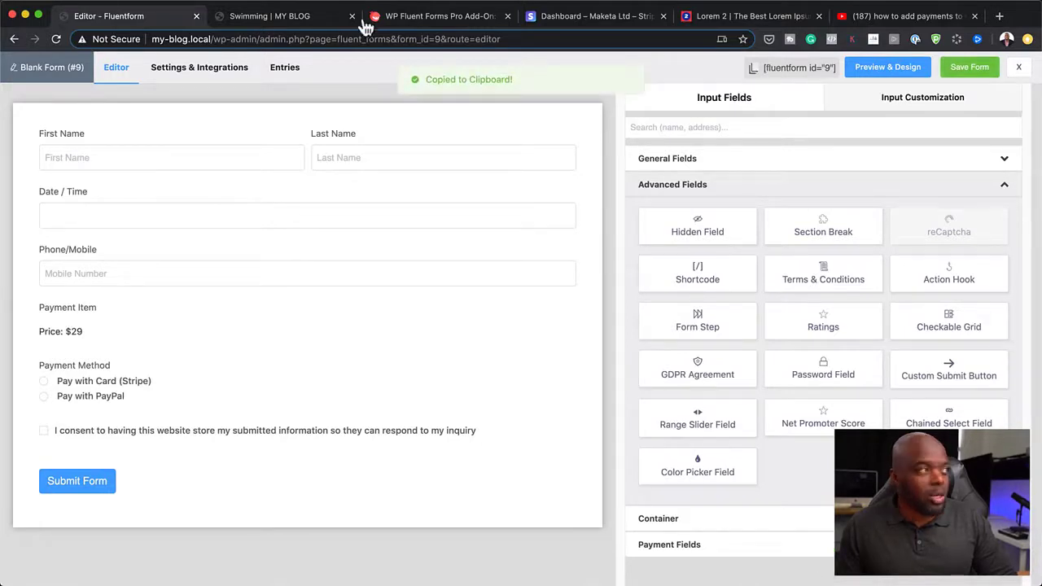
Open the Swimming page in the Visual Builder and replace the placeholder text below the hero with the shortcode [fluentform id="9"]
{"action": "left_click", "coordinate": [291, 18]}
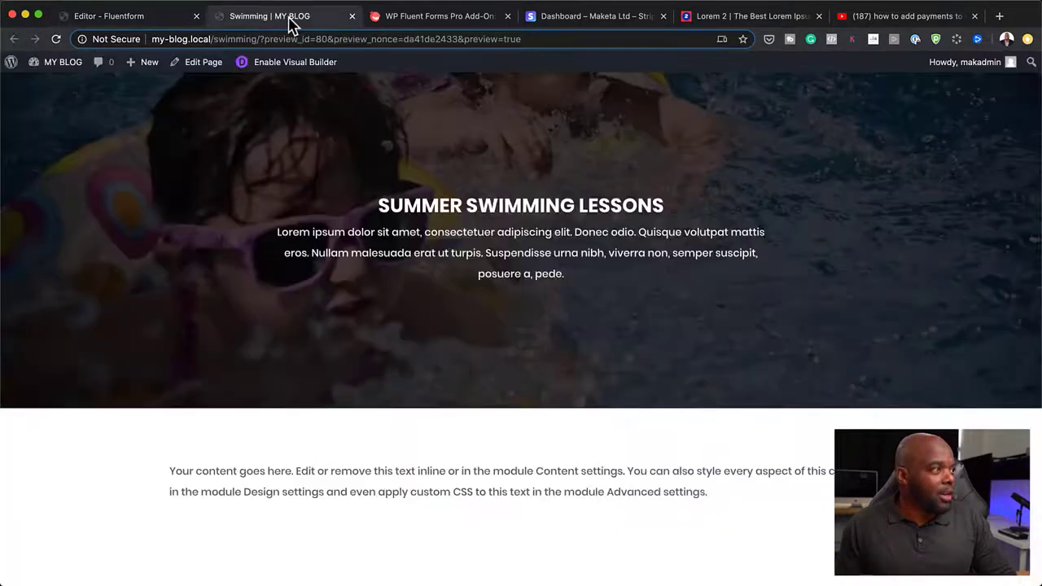
{"action": "left_click", "coordinate": [311, 65]}
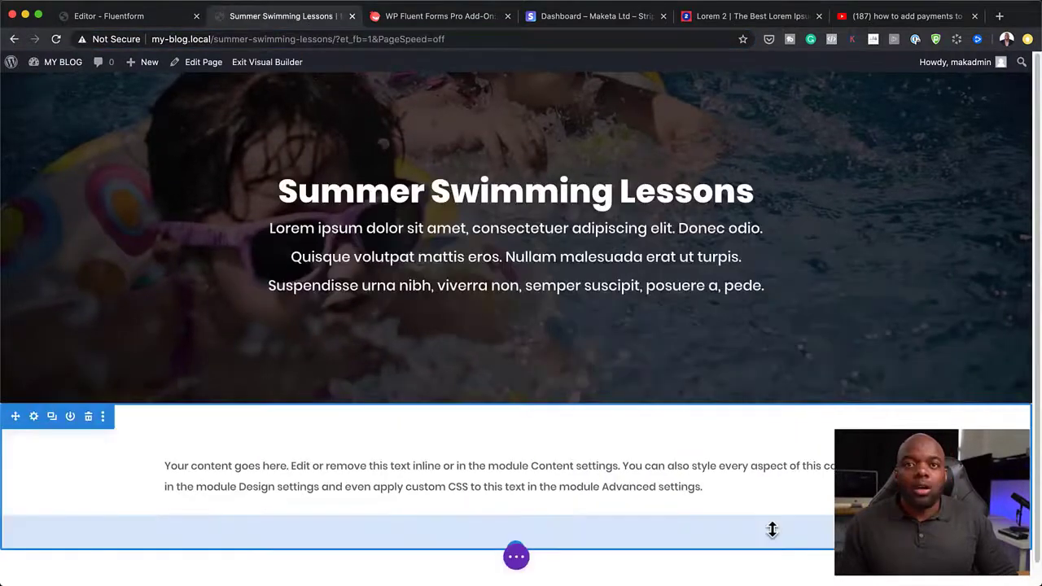
{"action": "mouse_move", "coordinate": [506, 462]}
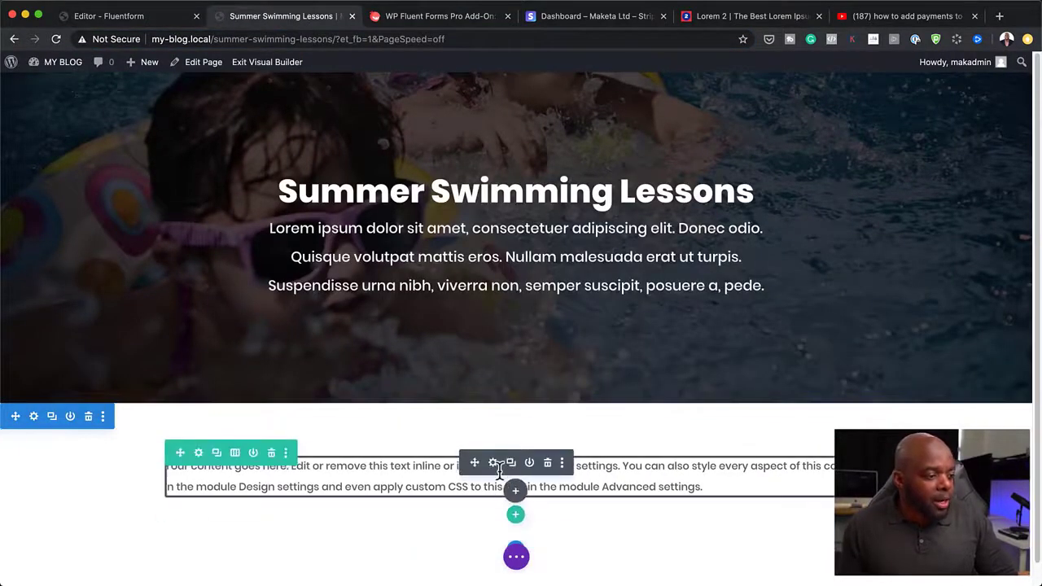
{"action": "left_click", "coordinate": [493, 463]}
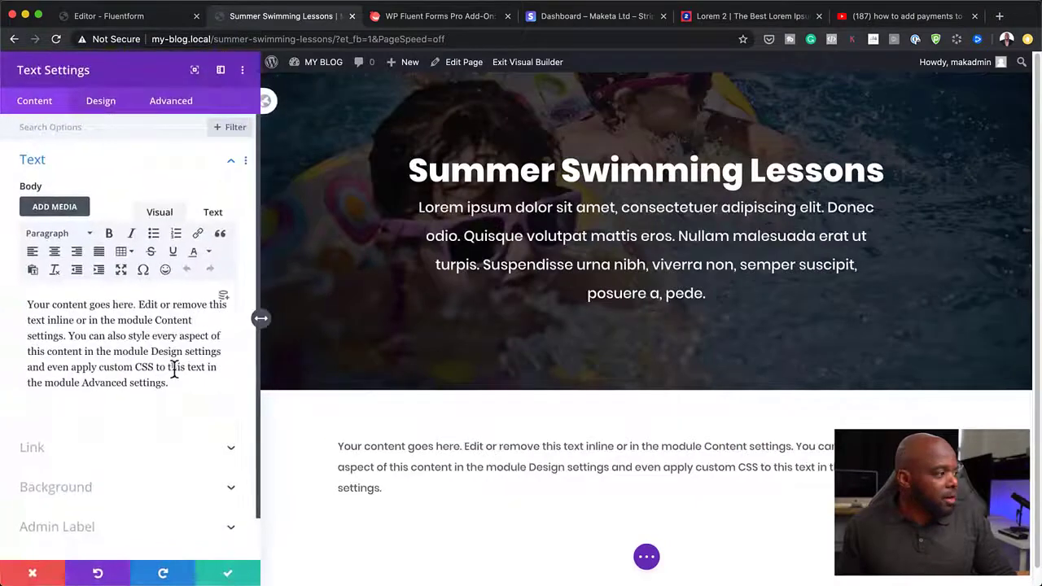
{"action": "left_click_drag", "start_coordinate": [169, 383], "coordinate": [24, 303]}
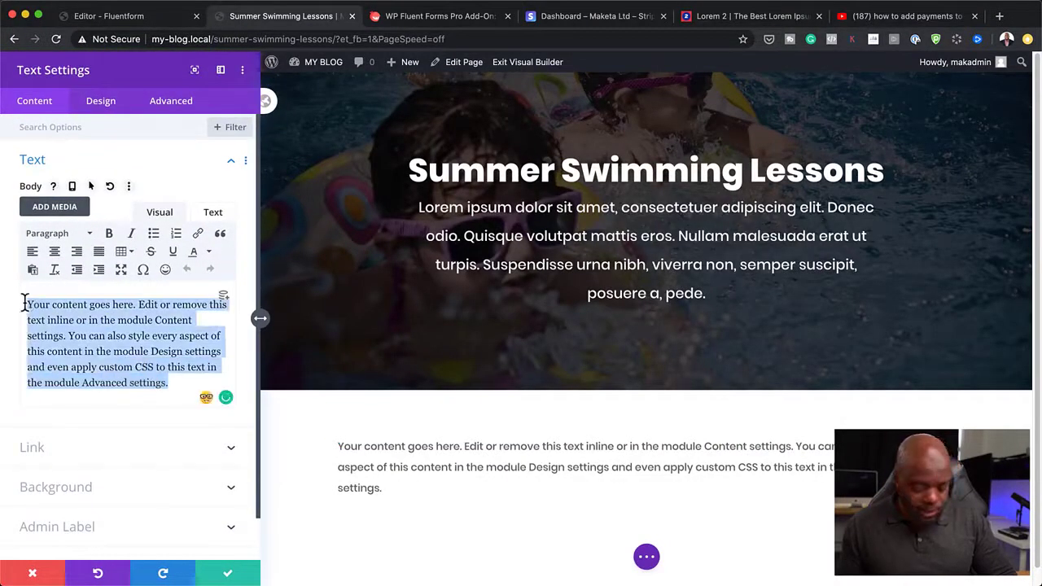
{"action": "key", "text": "super+v"}
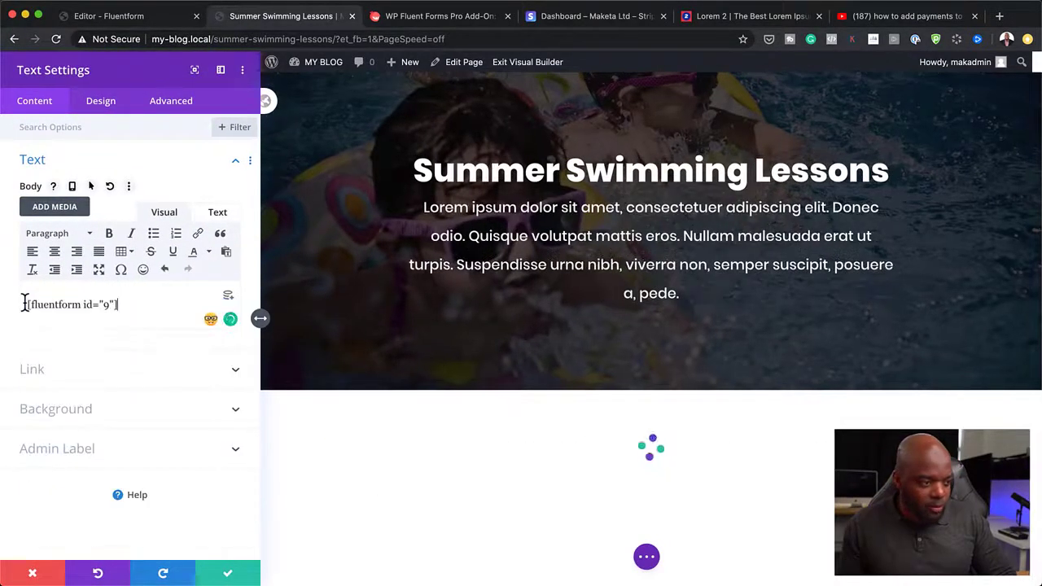
{"action": "left_click", "coordinate": [229, 573]}
Set the padding of the text module containing the form to 30px on all four sides
{"action": "scroll", "coordinate": [232, 570], "scroll_direction": "down", "scroll_amount": 3}
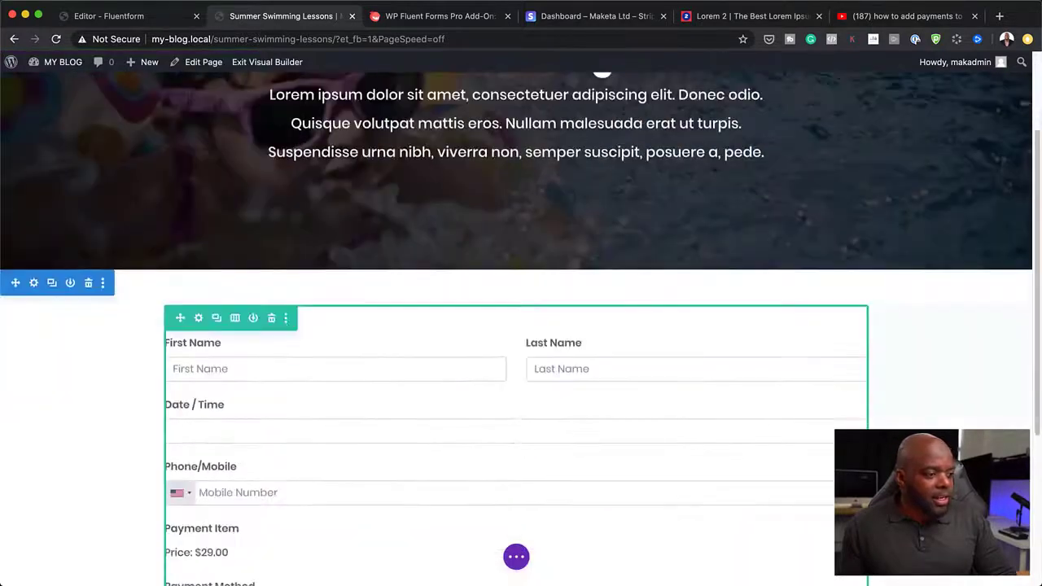
{"action": "scroll", "coordinate": [329, 397], "scroll_direction": "down", "scroll_amount": 3}
{"action": "scroll", "coordinate": [329, 396], "scroll_direction": "down", "scroll_amount": 3}
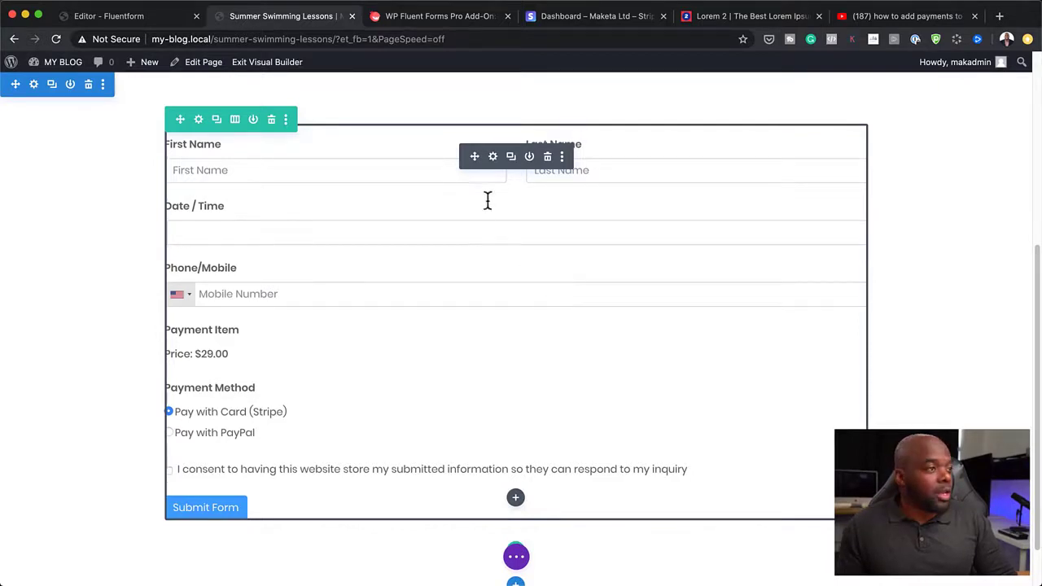
{"action": "left_click", "coordinate": [493, 158]}
{"action": "left_click", "coordinate": [103, 104]}
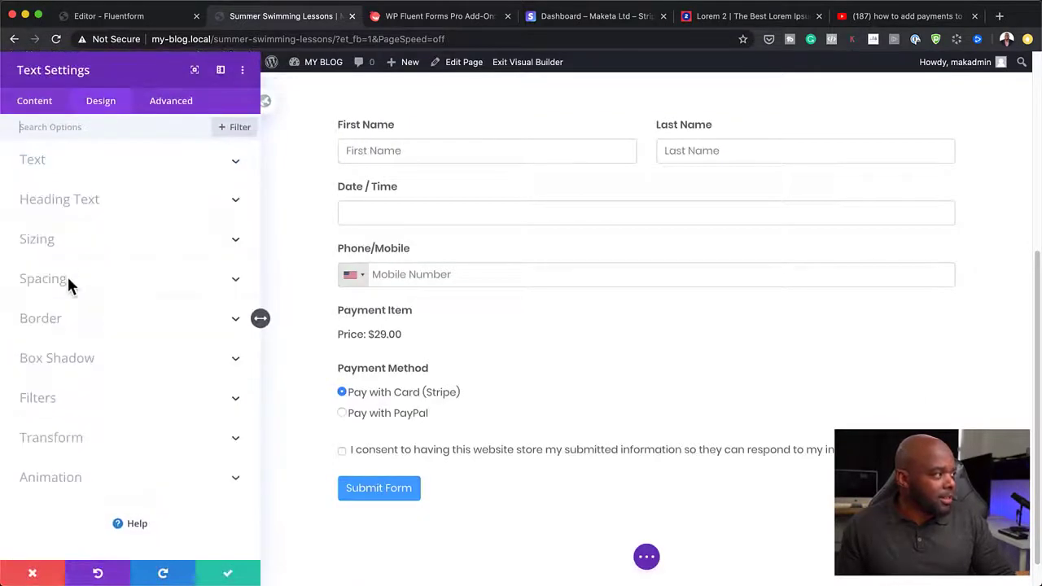
{"action": "left_click", "coordinate": [47, 284]}
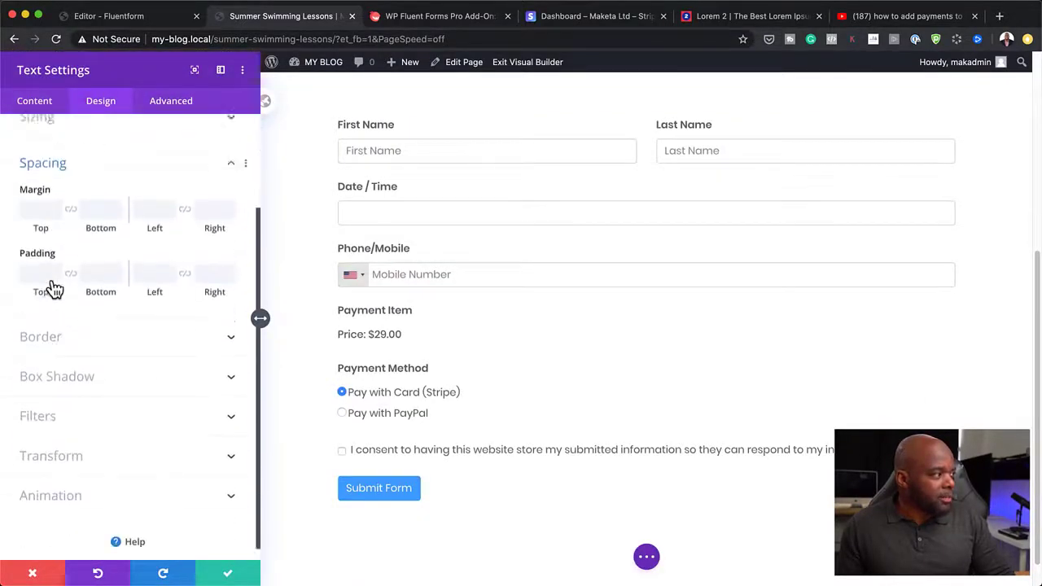
{"action": "left_click", "coordinate": [47, 259]}
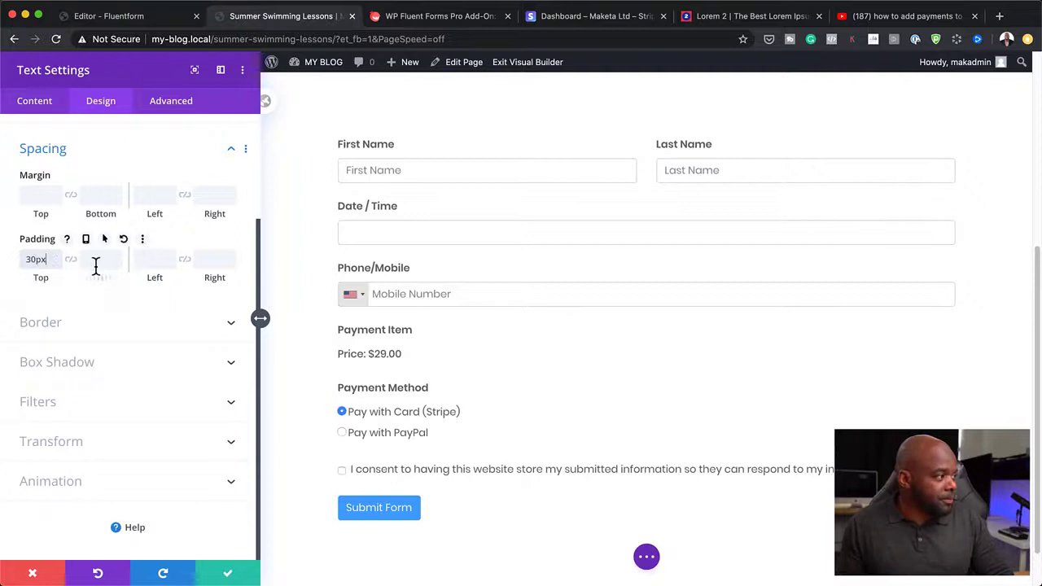
{"action": "left_click", "coordinate": [71, 259]}
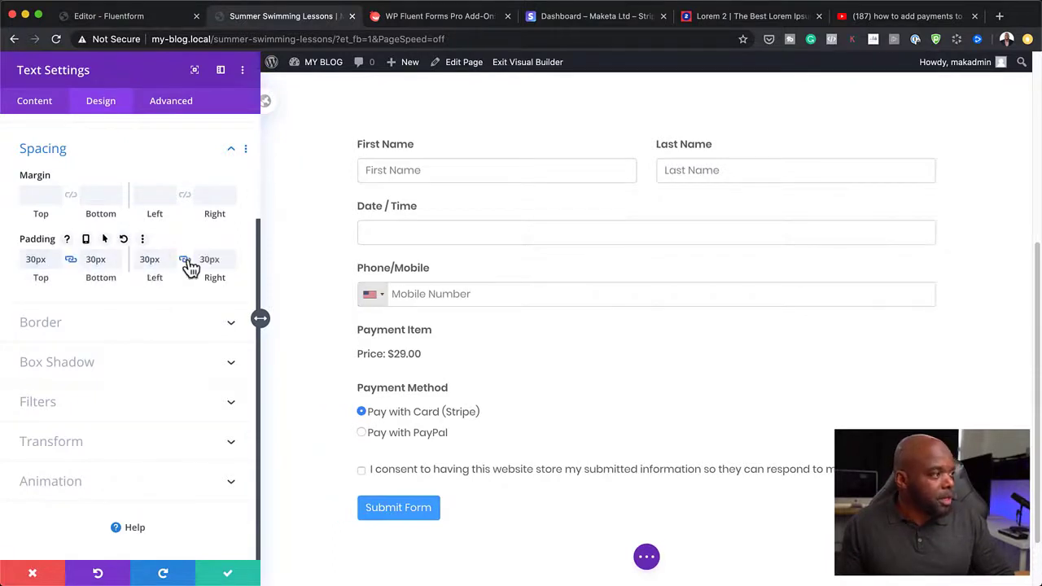
Give the form's text module a white #ffffff background color
{"action": "left_click", "coordinate": [45, 108]}
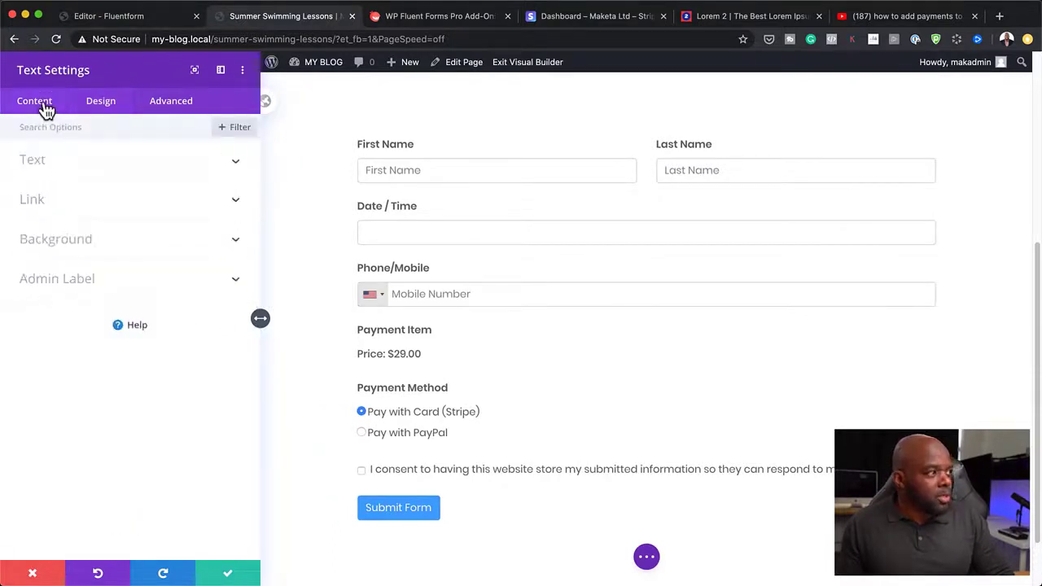
{"action": "left_click", "coordinate": [81, 240]}
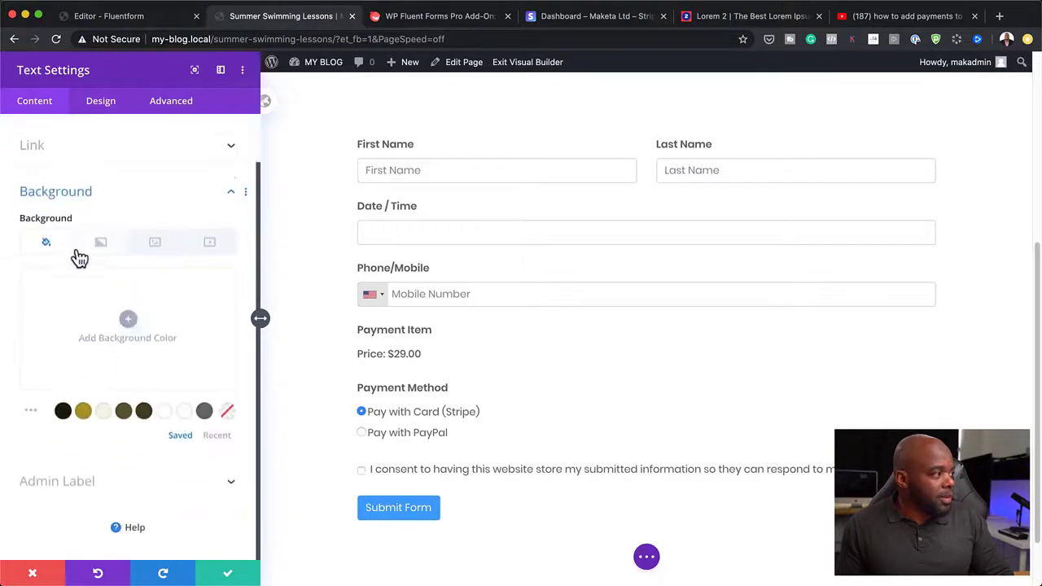
{"action": "left_click", "coordinate": [184, 415]}
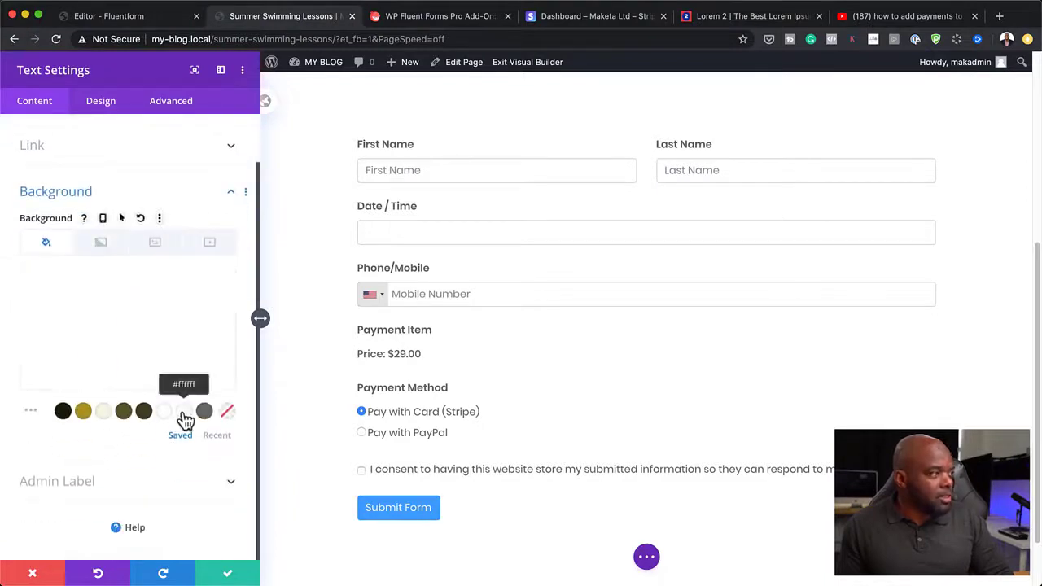
Add the soft all-round box shadow preset and 3px rounded corners to the form's text module, and save its settings
{"action": "left_click", "coordinate": [107, 104]}
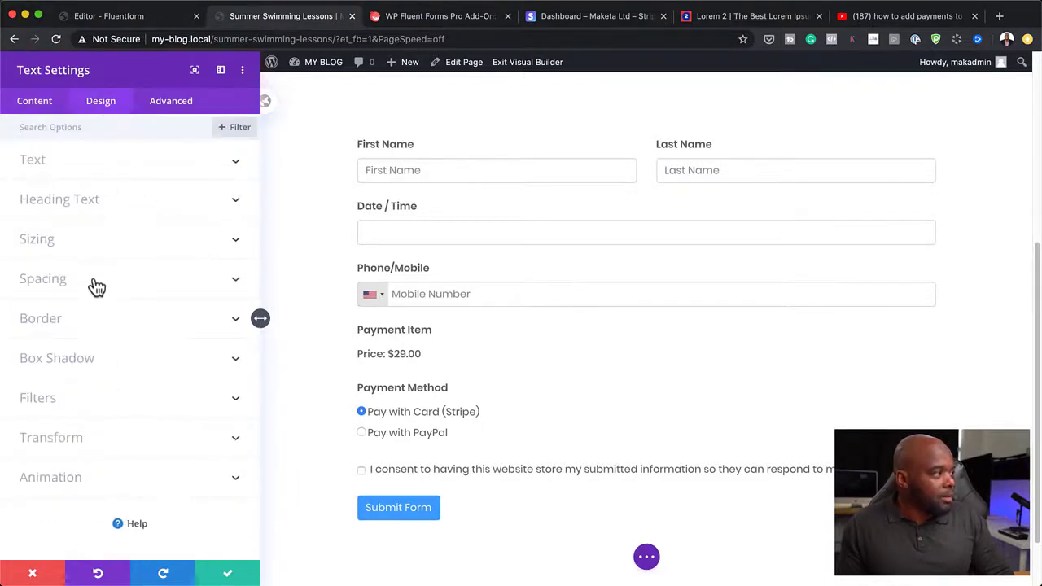
{"action": "left_click", "coordinate": [78, 364]}
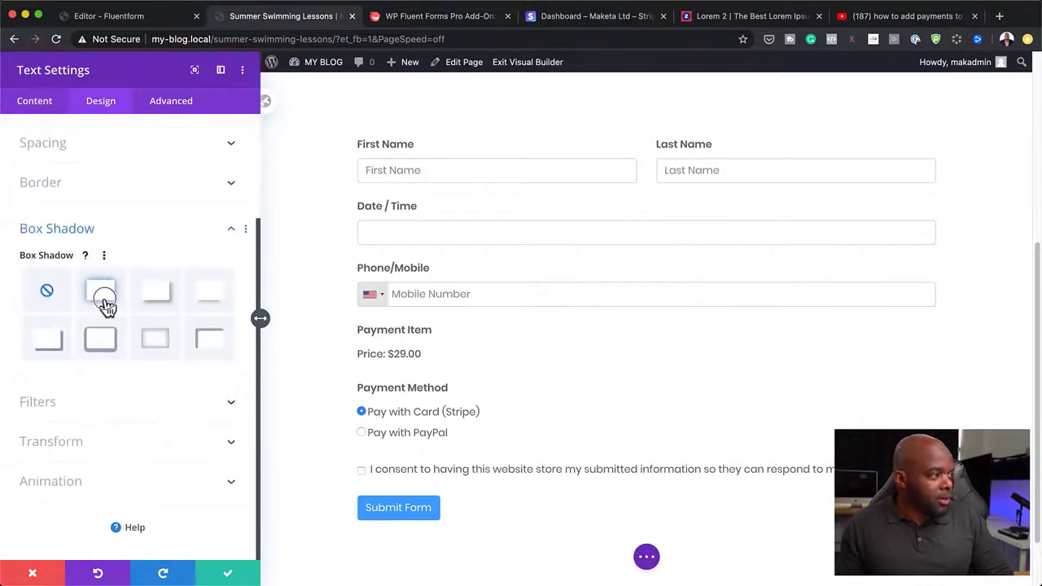
{"action": "left_click", "coordinate": [103, 300]}
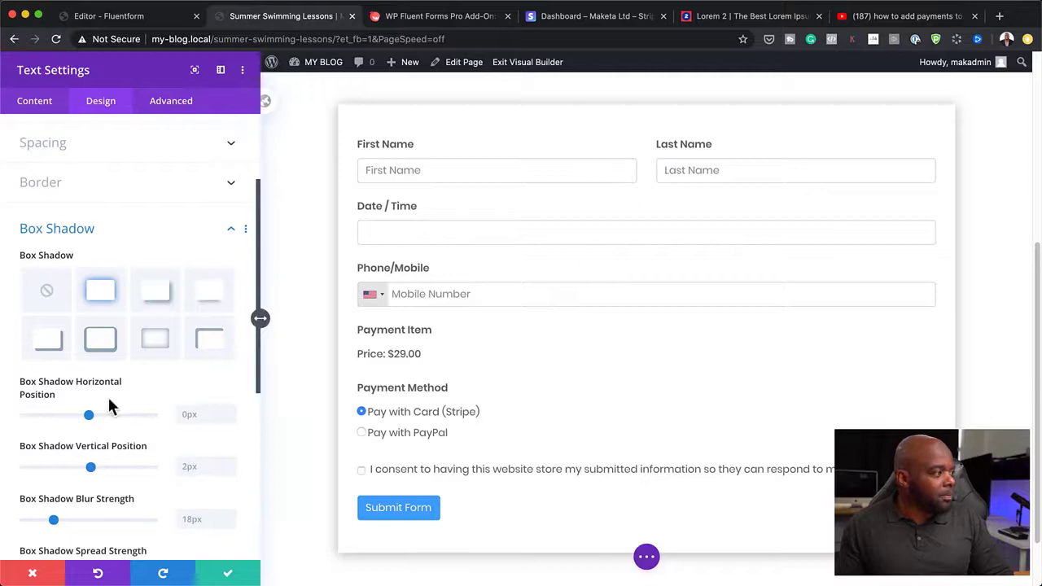
{"action": "scroll", "coordinate": [132, 453], "scroll_direction": "down", "scroll_amount": 3}
{"action": "scroll", "coordinate": [131, 453], "scroll_direction": "up", "scroll_amount": 5}
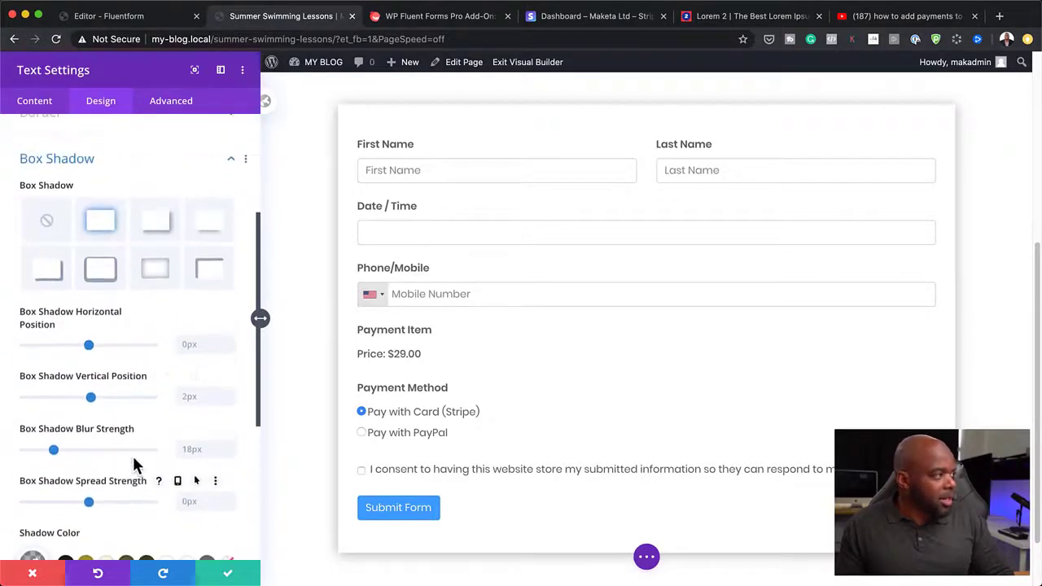
{"action": "scroll", "coordinate": [110, 306], "scroll_direction": "up", "scroll_amount": 2}
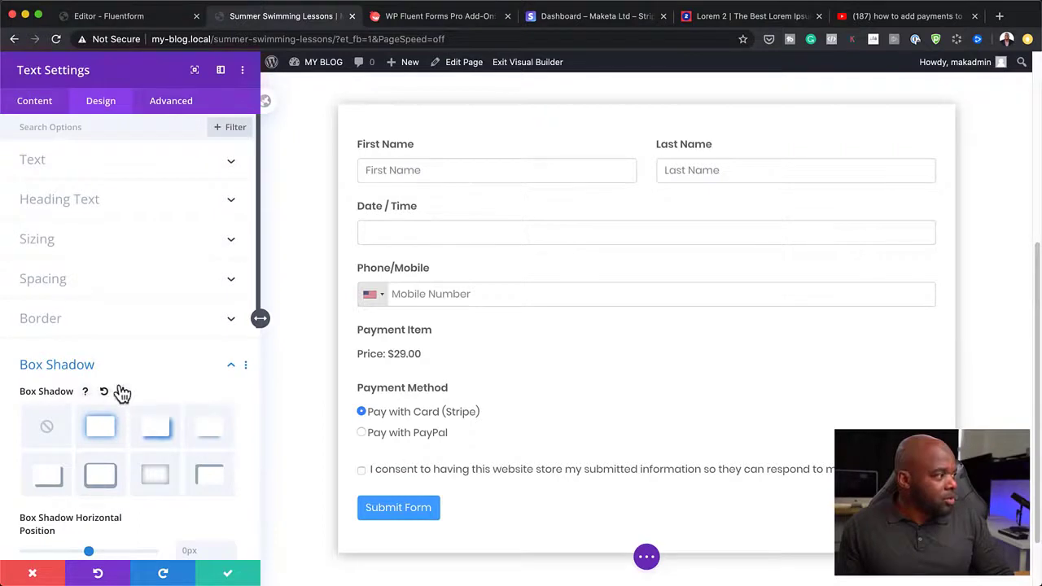
{"action": "left_click", "coordinate": [103, 320]}
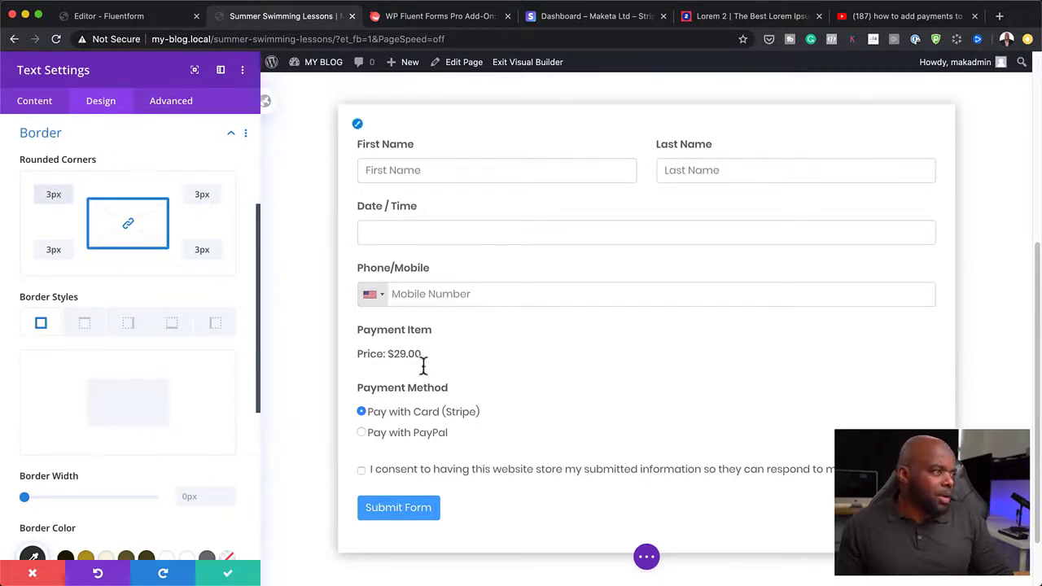
{"action": "left_click", "coordinate": [229, 578]}
Pull the form's row up by about 202px so it overlaps the hero section, and exit the Visual Builder
{"action": "scroll", "coordinate": [869, 350], "scroll_direction": "up", "scroll_amount": 5}
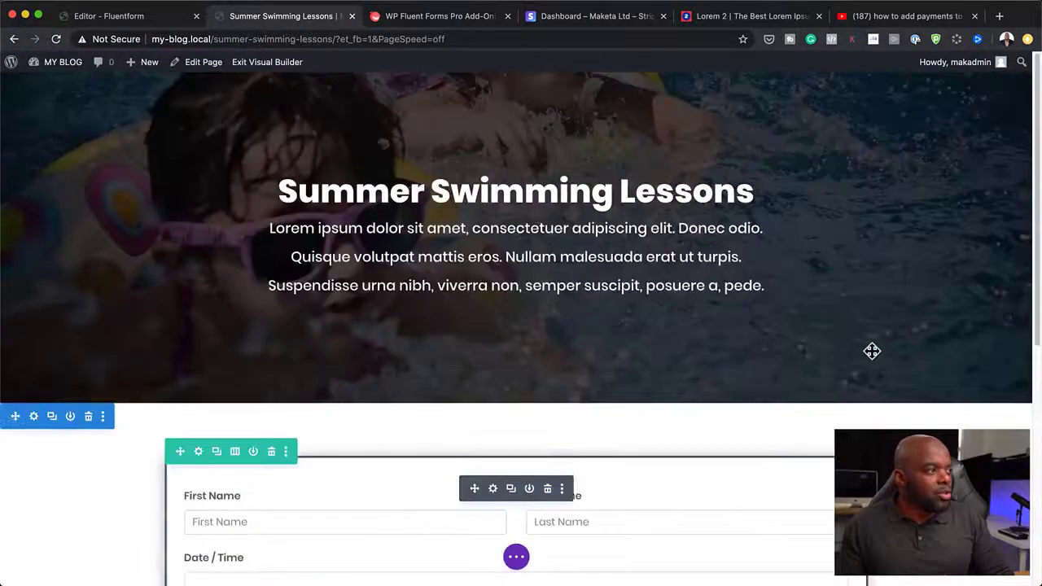
{"action": "scroll", "coordinate": [872, 350], "scroll_direction": "down", "scroll_amount": 3}
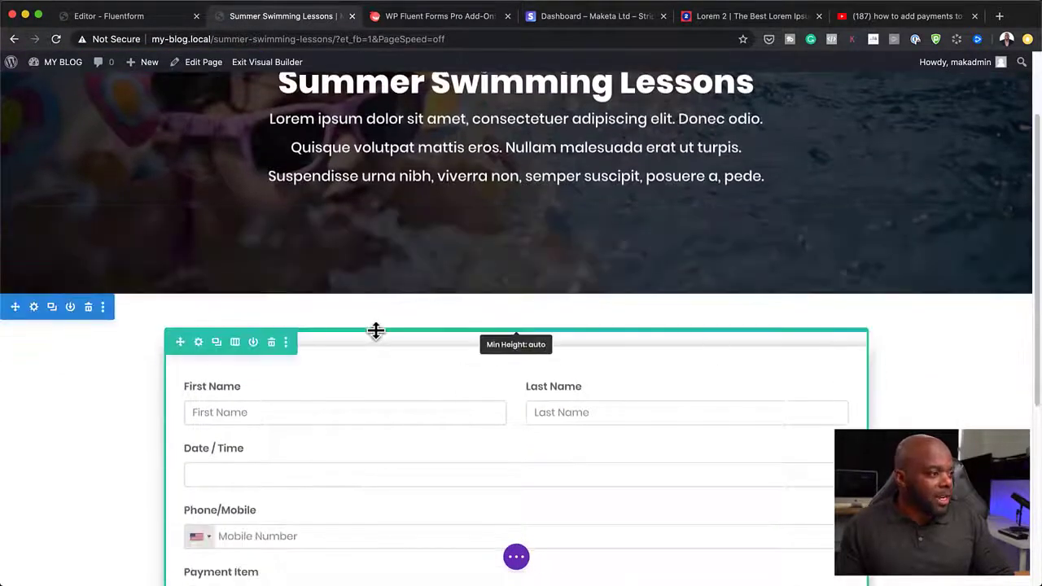
{"action": "left_click_drag", "start_coordinate": [382, 321], "coordinate": [396, 192]}
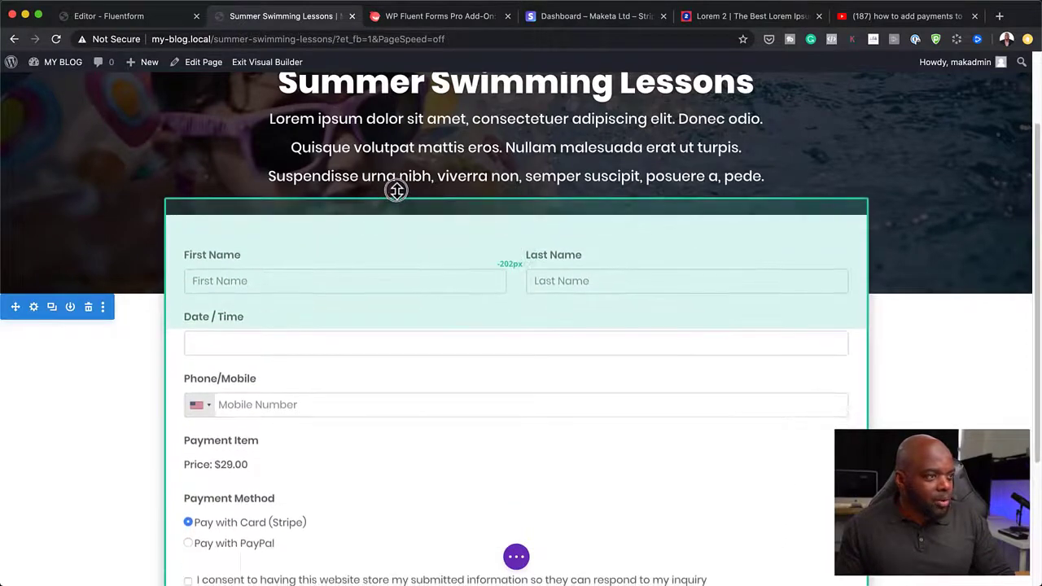
{"action": "scroll", "coordinate": [516, 326], "scroll_direction": "down", "scroll_amount": 3}
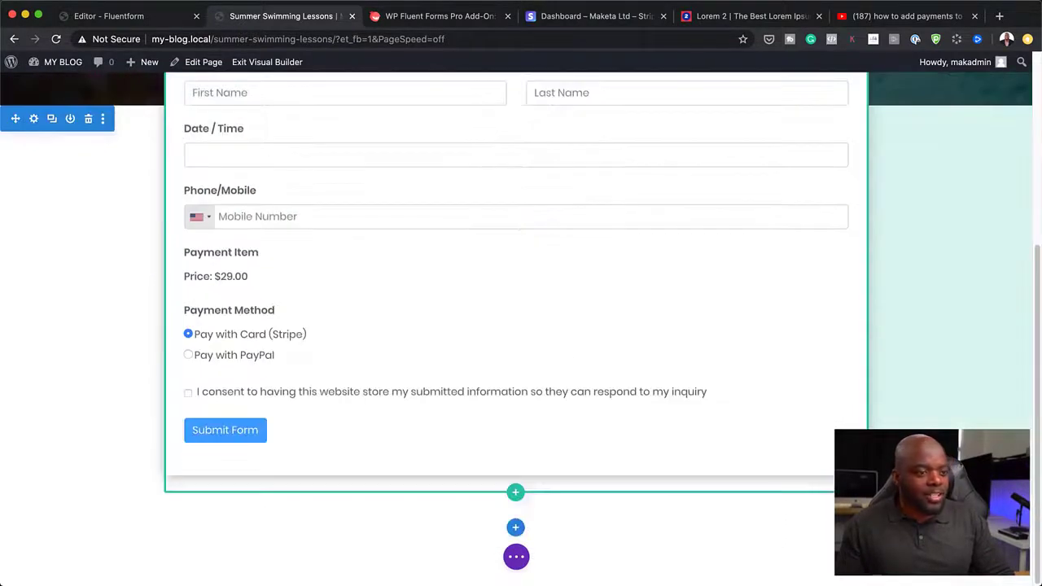
{"action": "scroll", "coordinate": [516, 325], "scroll_direction": "up", "scroll_amount": 5}
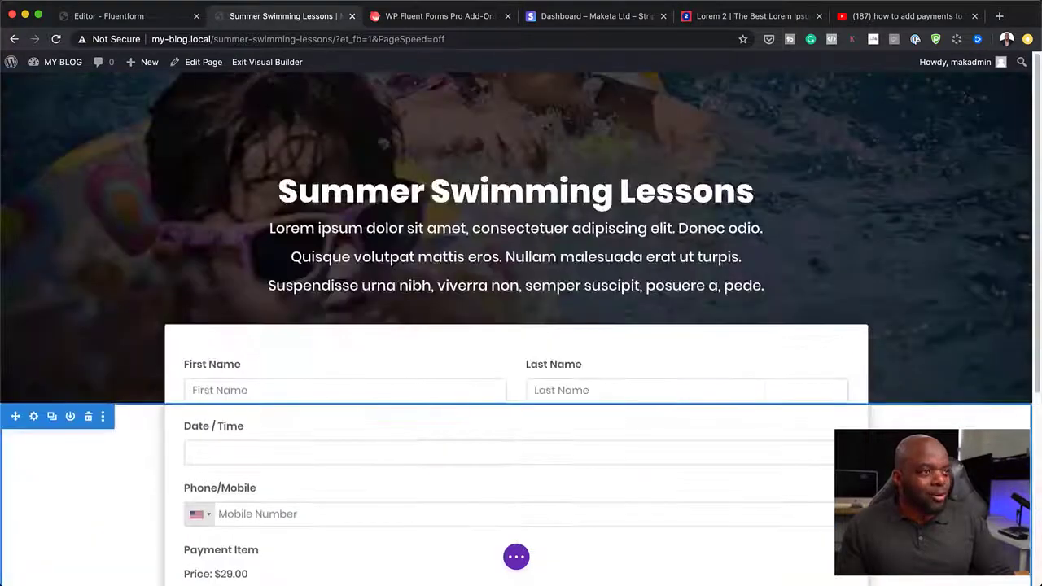
{"action": "left_click", "coordinate": [516, 557]}
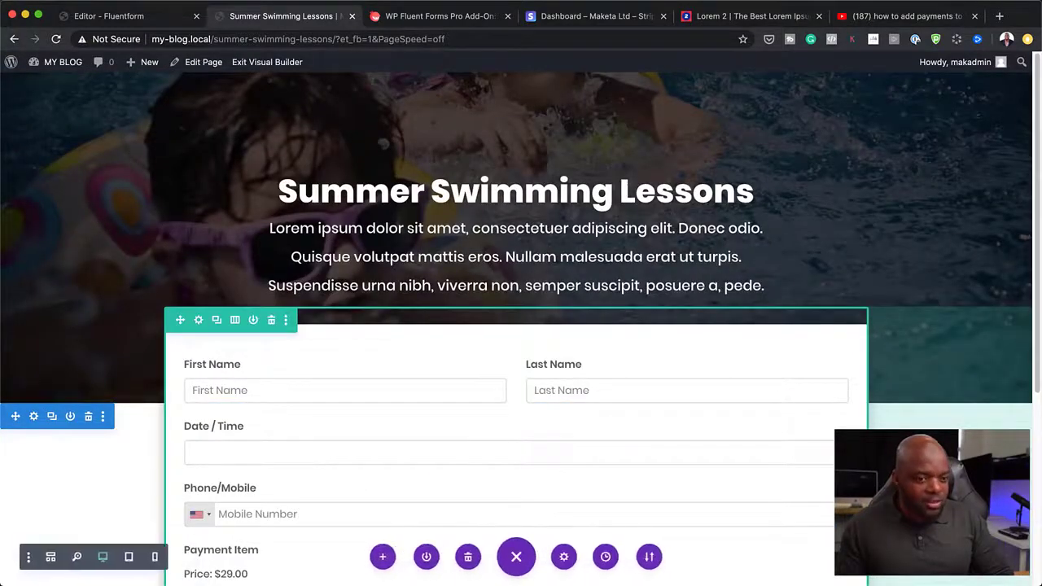
{"action": "left_click", "coordinate": [294, 64]}
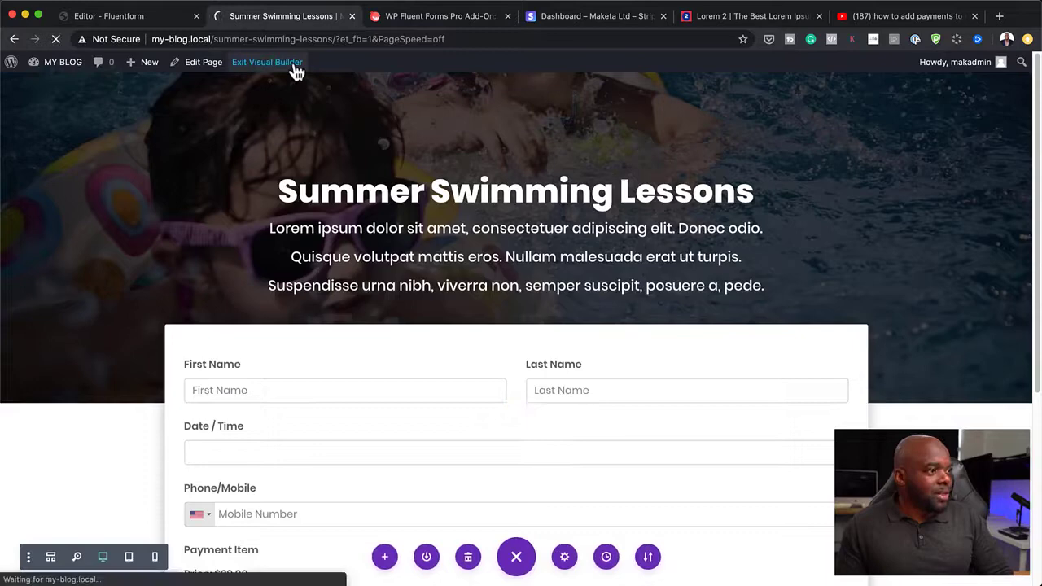